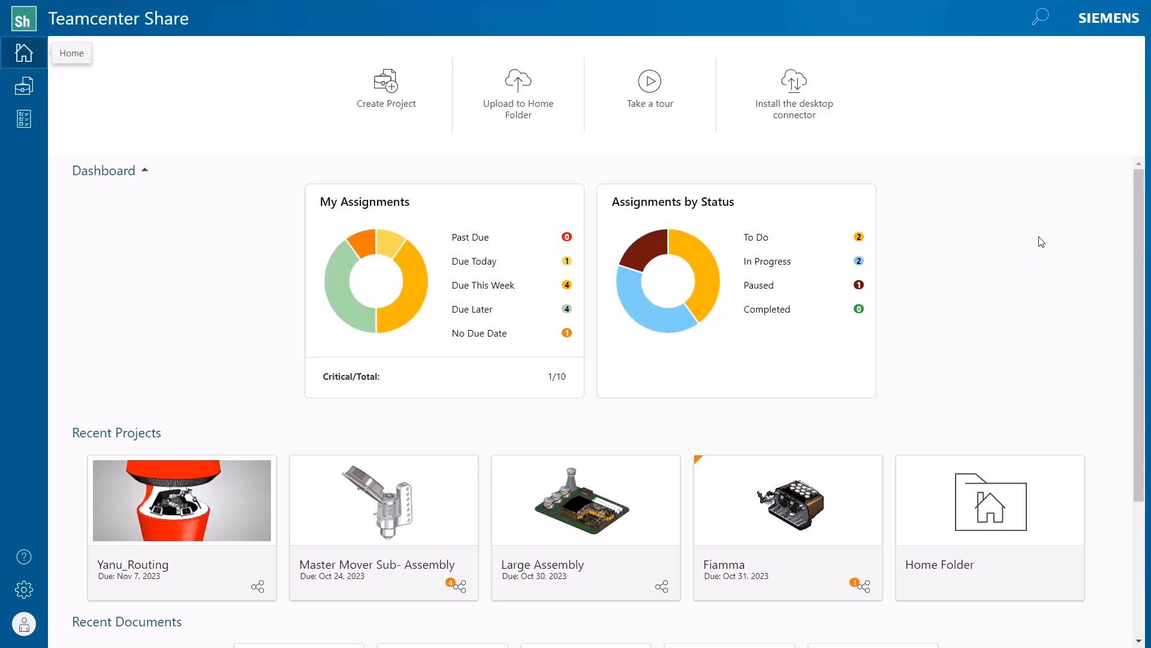
# Open the assembly MM-00122-001_A.asm from the Master Mover Sub- Assembly project for viewing and markup.
pyautogui.scroll(-1, 1042, 239)
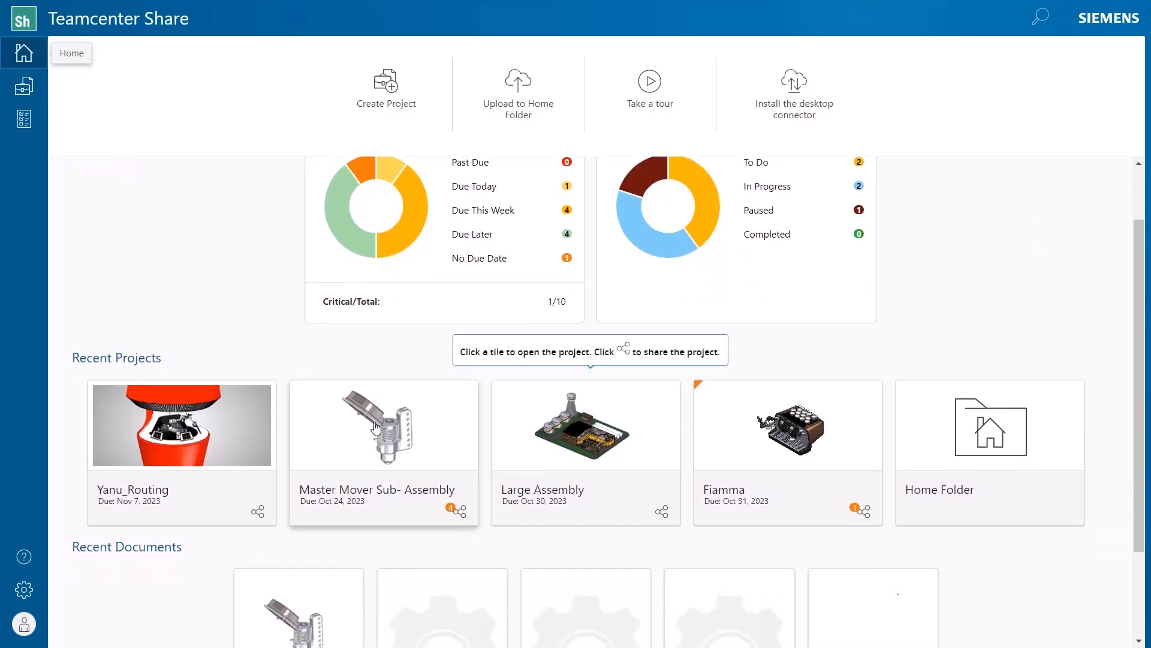
pyautogui.click(376, 427)
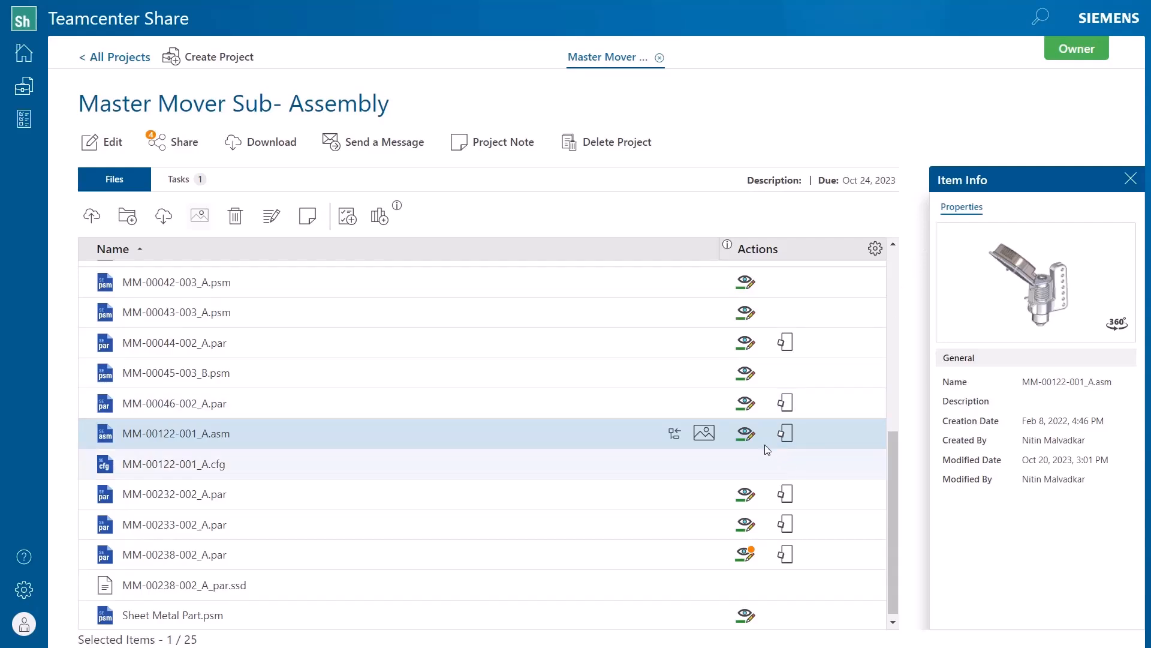
pyautogui.click(749, 436)
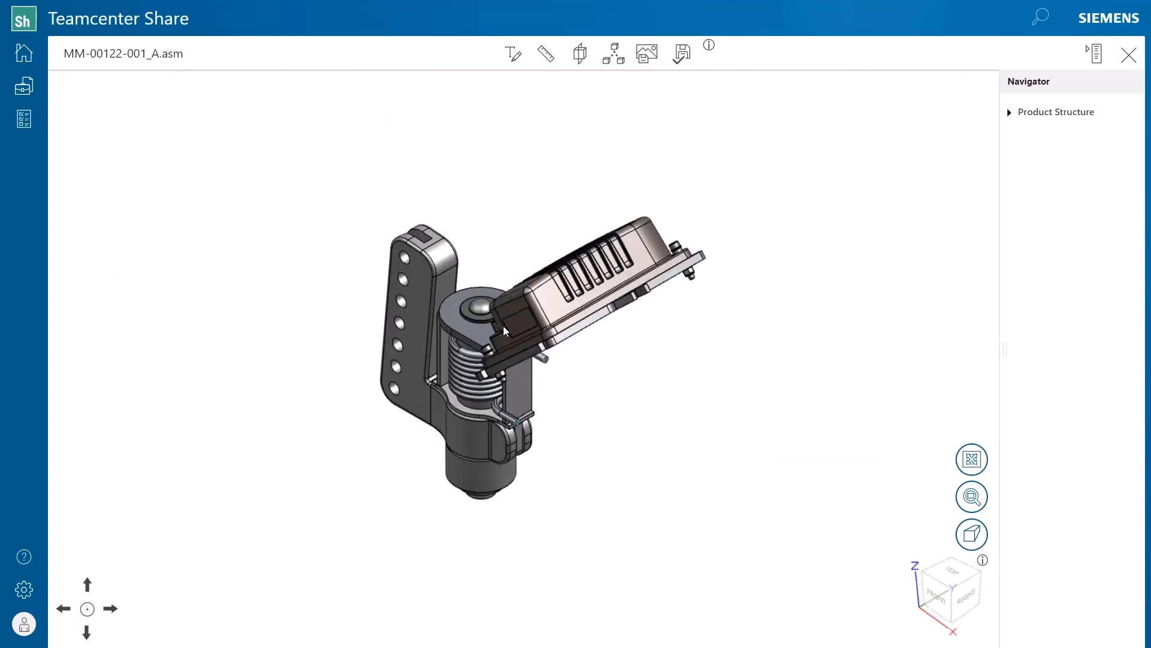
# Draw a circle markup around the inner round where the clamp arm's perforated plate meets its base.
pyautogui.moveTo(478, 422); pyautogui.dragTo(604, 373)
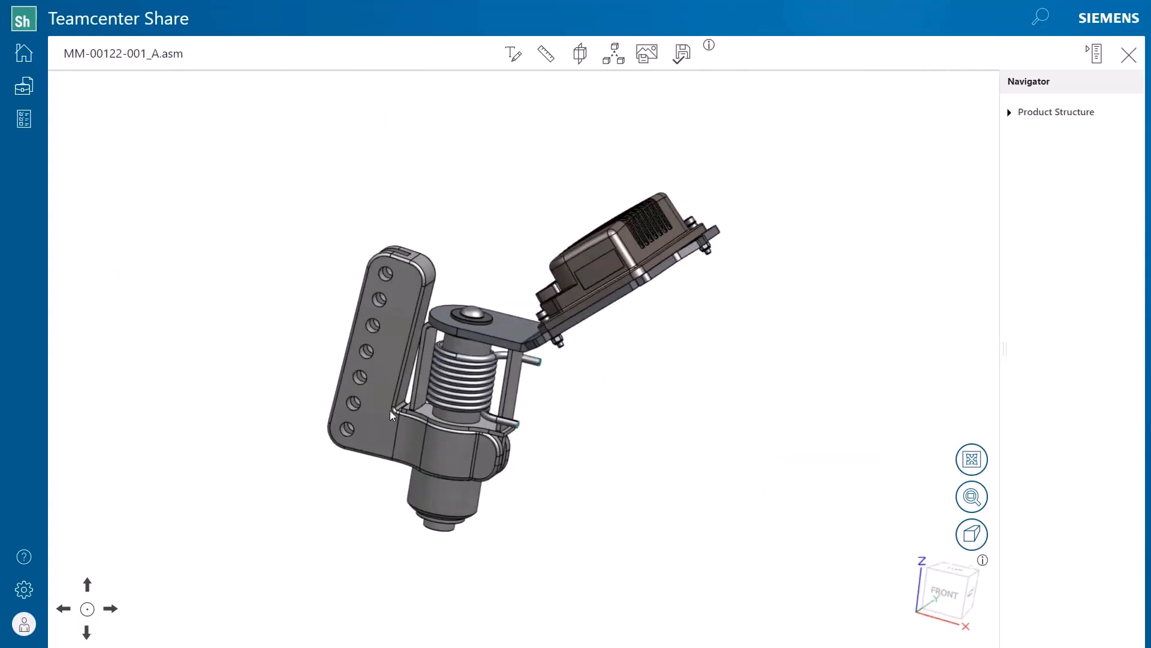
pyautogui.scroll(4, 384, 413)
pyautogui.moveTo(393, 417); pyautogui.dragTo(599, 350, button='middle')
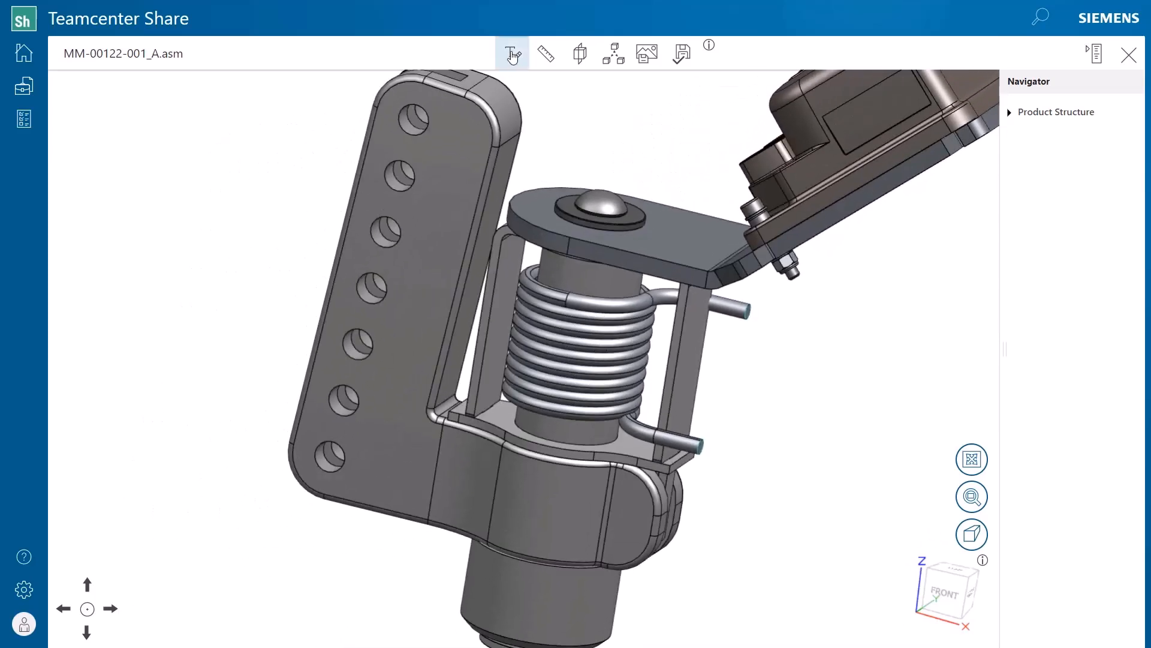
pyautogui.click(513, 53)
pyautogui.click(495, 88)
pyautogui.moveTo(402, 343); pyautogui.dragTo(508, 471)
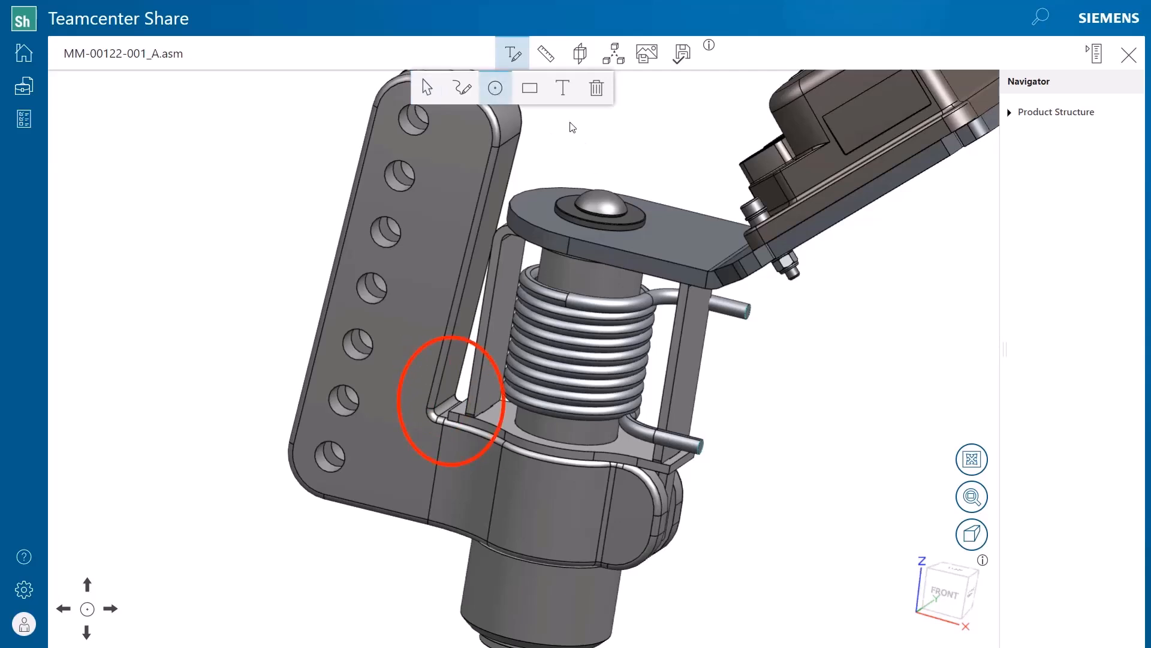
# Add the text note "Part seems to be failing at this round. Can we strengthen it a bit?" beside the clamp arm and enlarge its box.
pyautogui.click(563, 88)
pyautogui.click(146, 187)
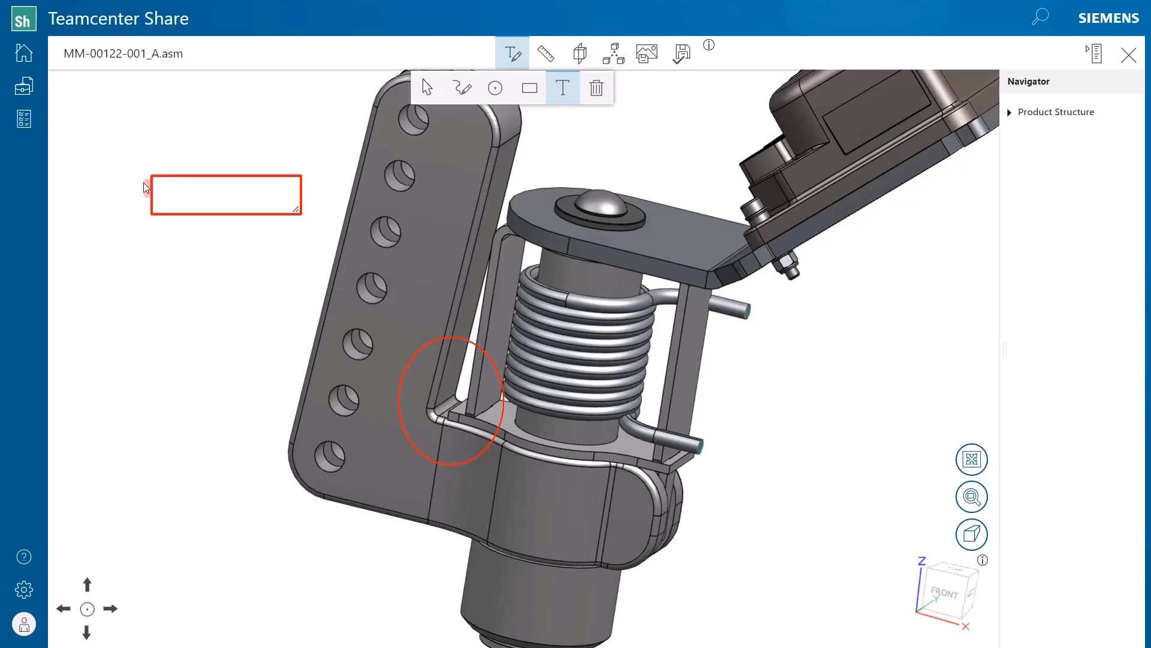
pyautogui.write('Part seems to be failing at this ')
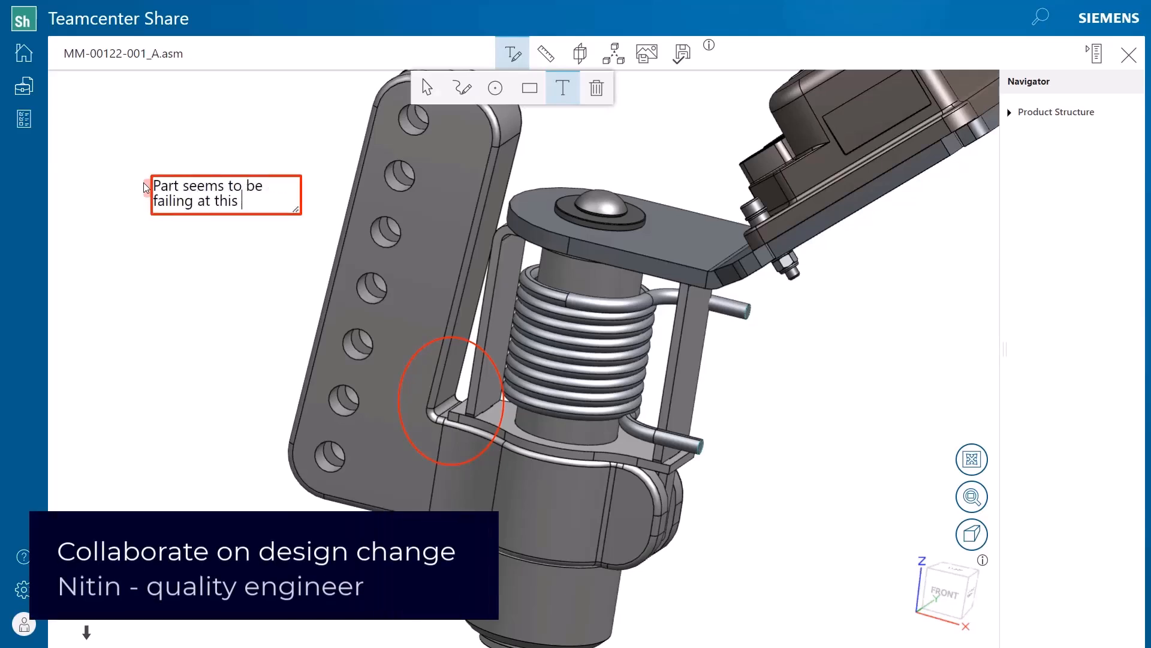
pyautogui.write('round. Can we strengthen it a bit?')
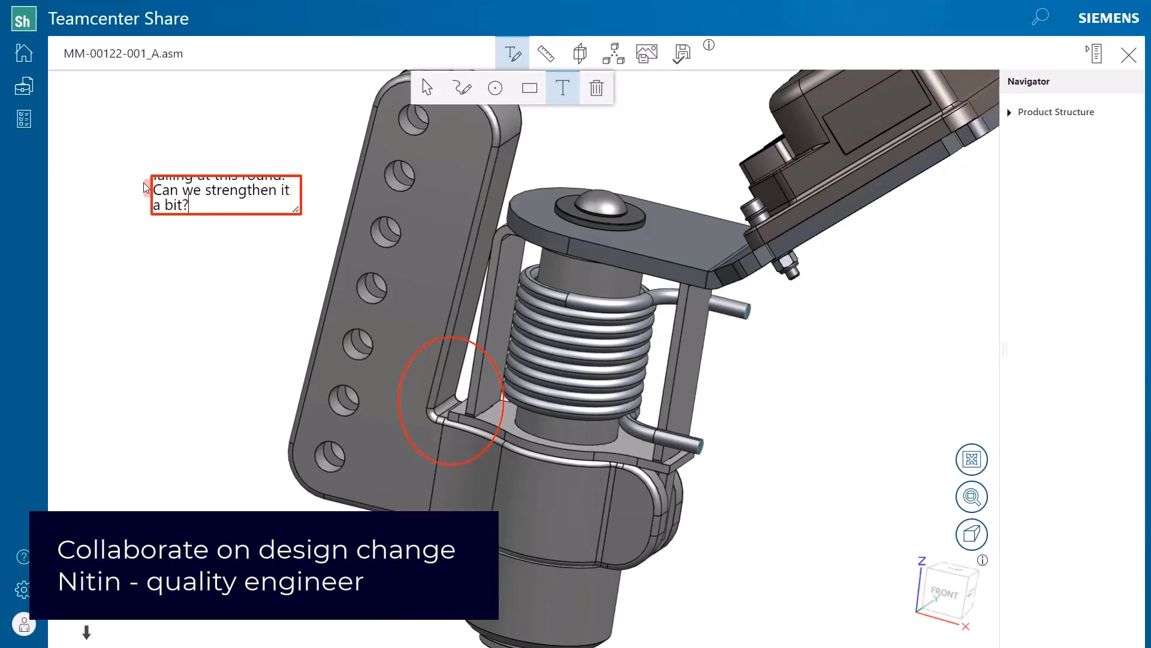
pyautogui.moveTo(296, 210); pyautogui.dragTo(305, 231)
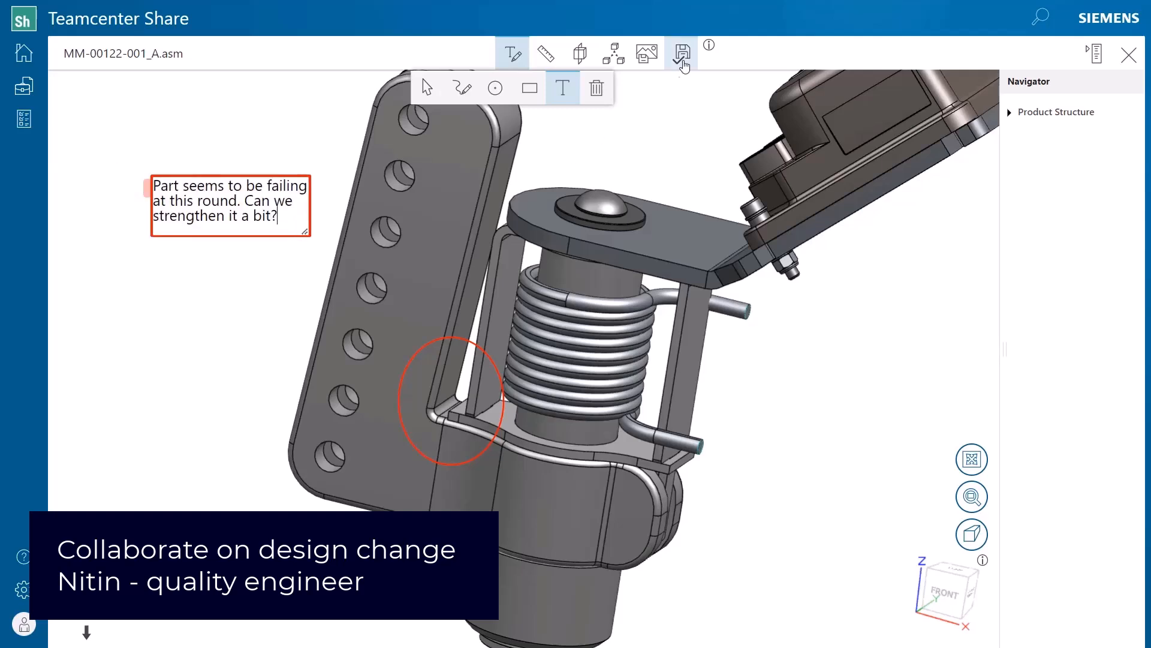
# Save the markup under the name "Clamp Arm Failure".
pyautogui.click(682, 60)
pyautogui.write('Clamp')
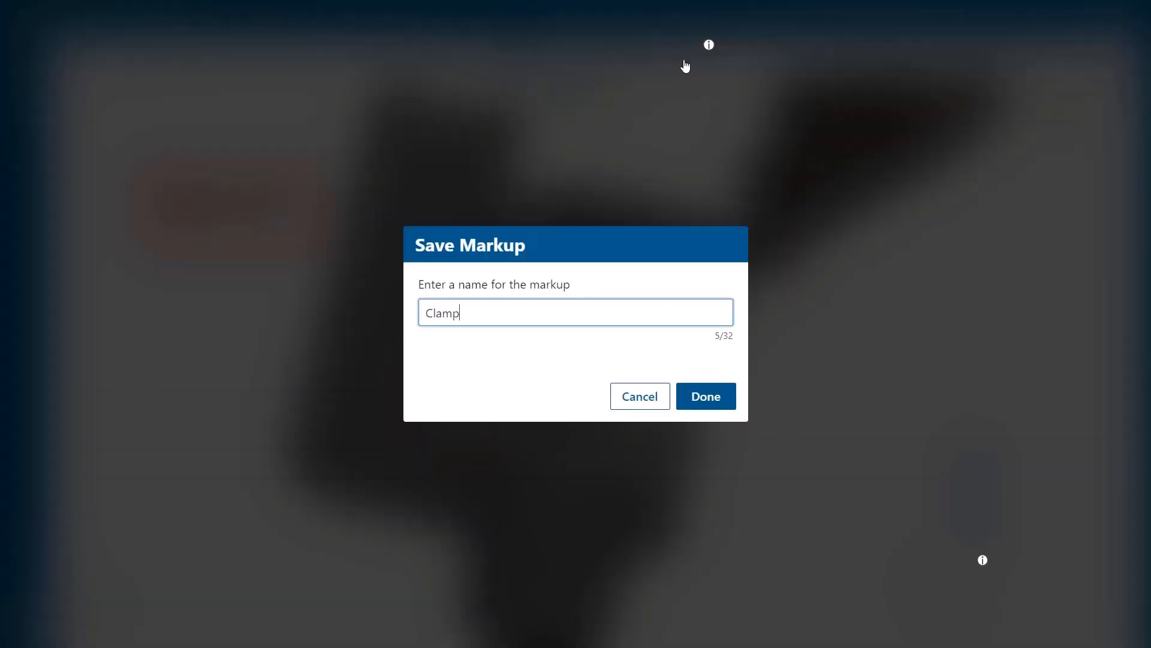
pyautogui.write(' Arm Failure')
pyautogui.click(714, 395)
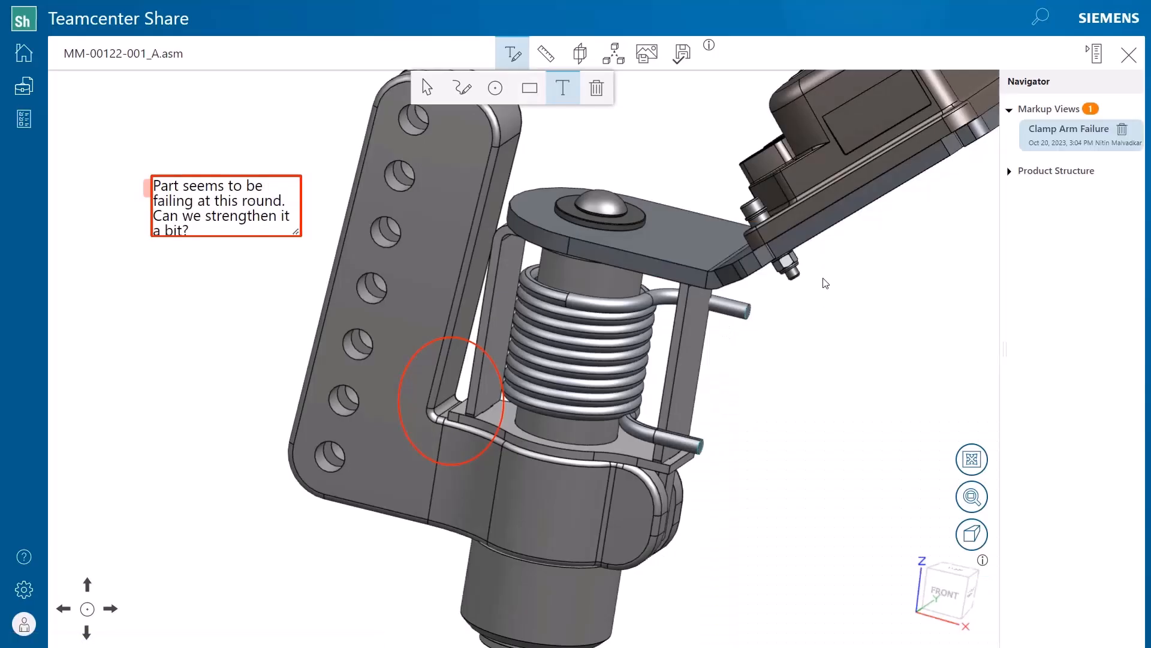
# Close the markup view, choose to notify users about it, and add the project collaborator as the recipient.
pyautogui.click(1129, 54)
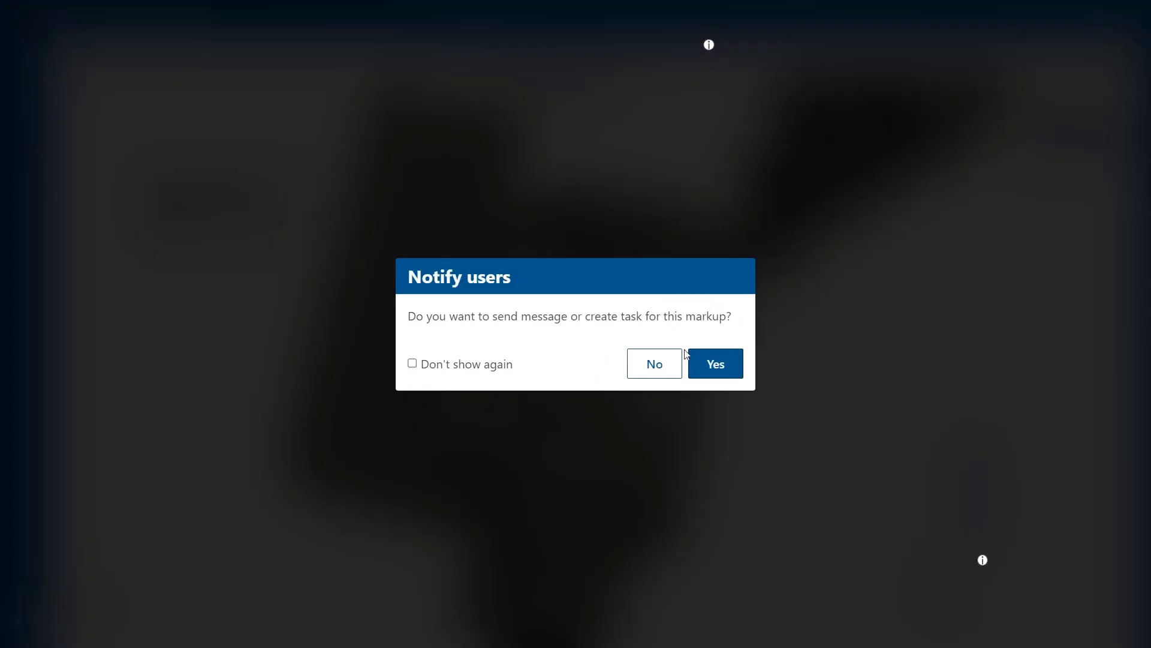
pyautogui.click(716, 365)
pyautogui.click(554, 181)
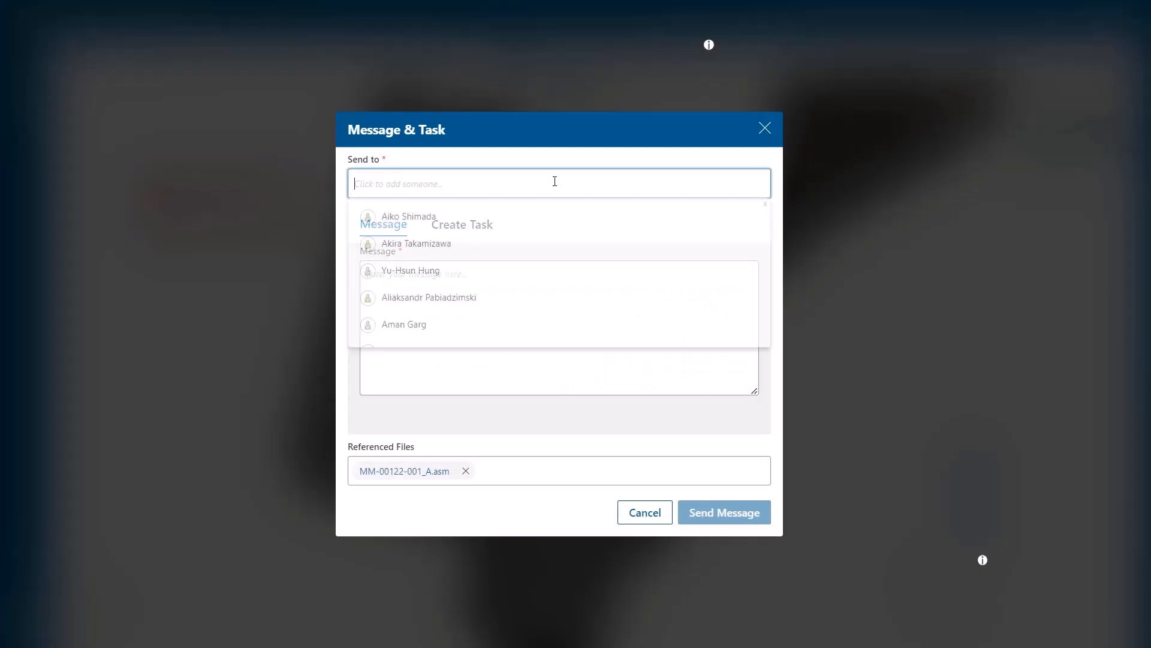
pyautogui.write('Ben')
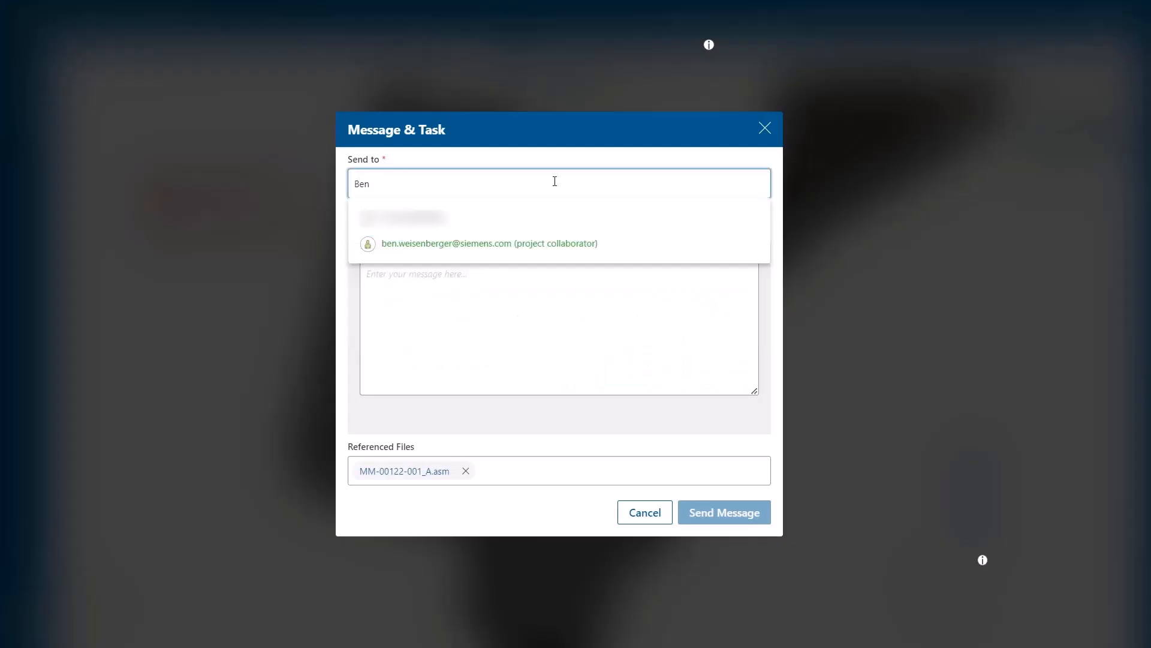
pyautogui.click(477, 240)
# Name a new task "Clamp Arm Design Change Request" and describe the failure at the marked-up position, asking to strengthen the part for the applied load.
pyautogui.click(548, 362)
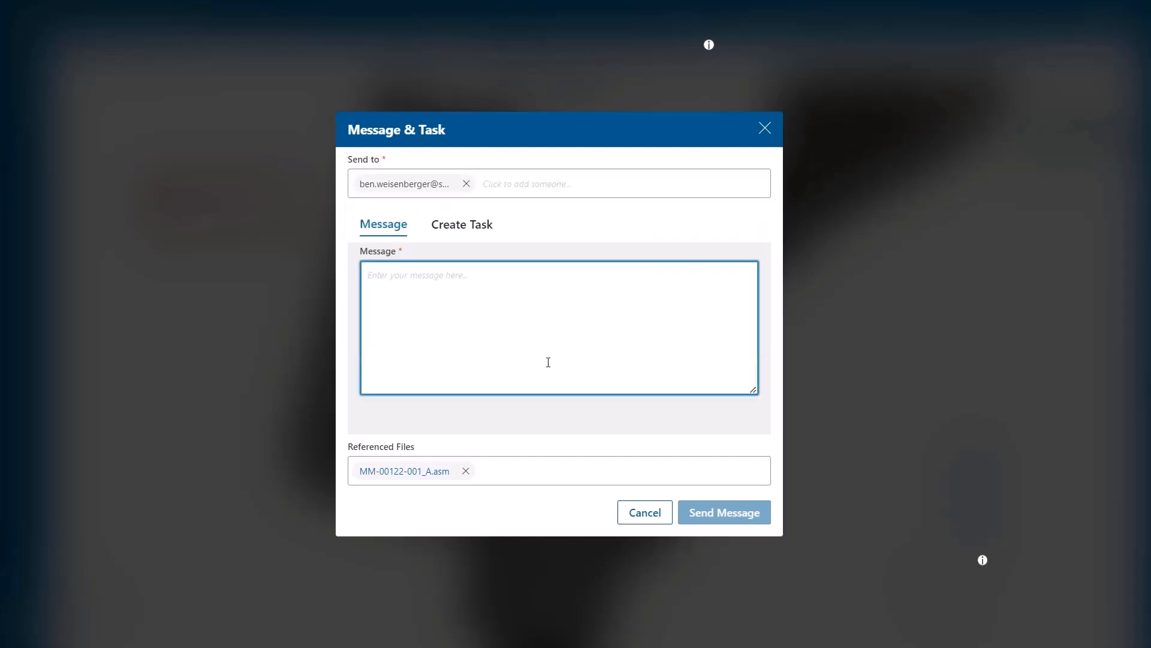
pyautogui.click(462, 224)
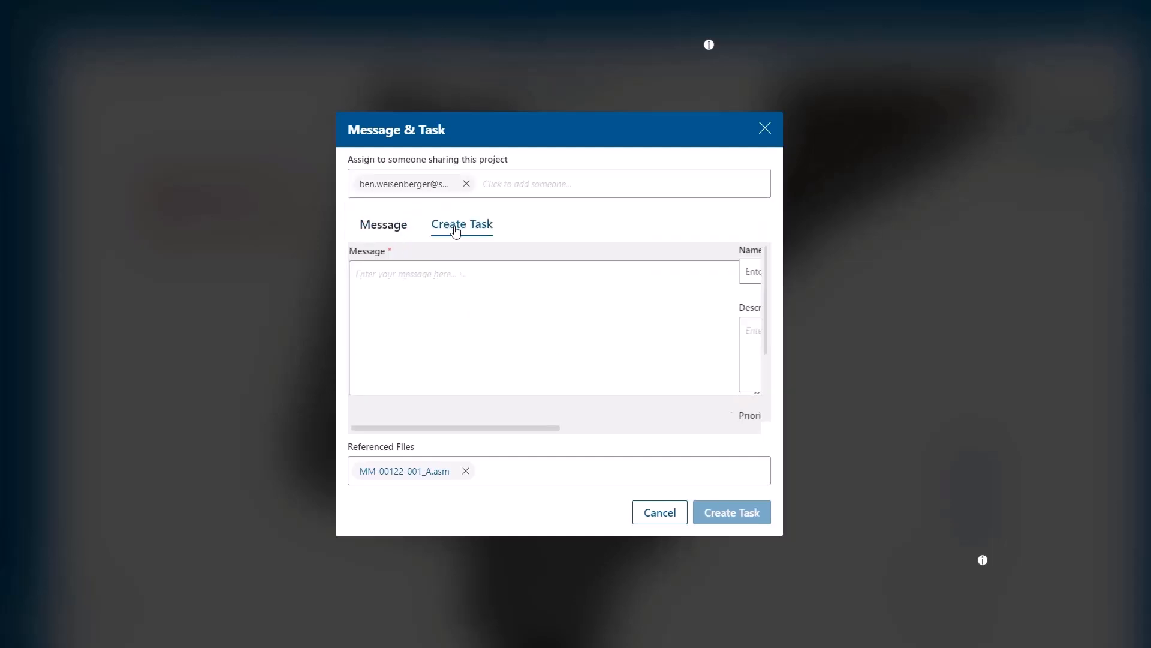
pyautogui.write('Clamp Arm Design Change Request')
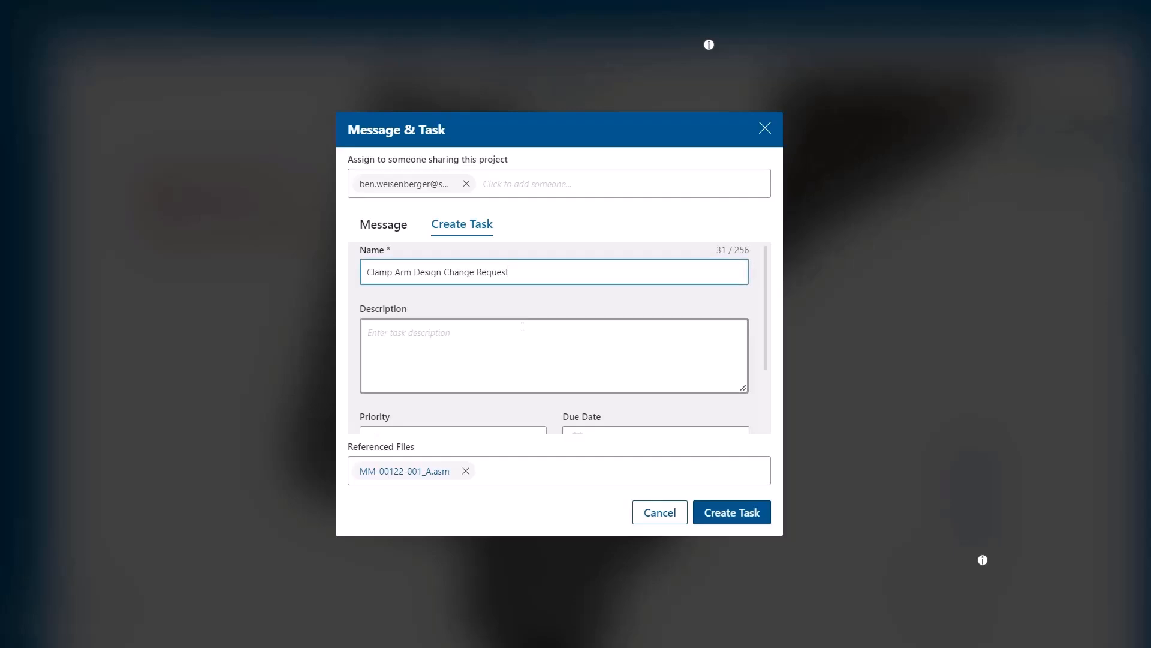
pyautogui.click(508, 364)
pyautogui.write('Clamp arm seems to be failing at the position s')
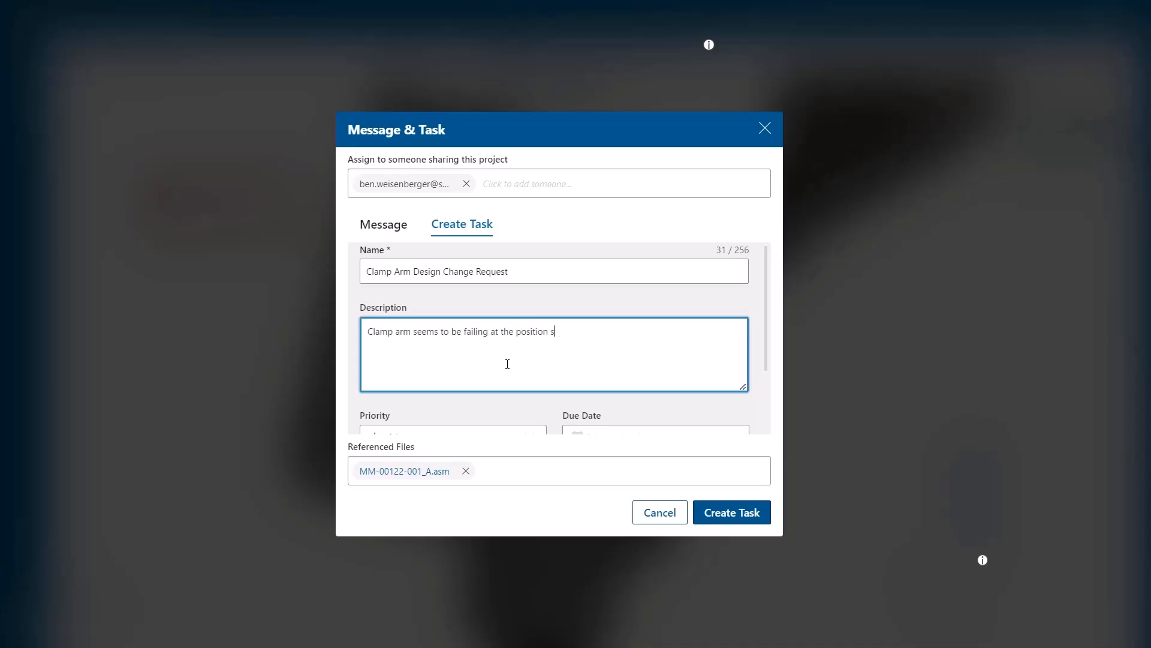
pyautogui.write("hown in the mark up. Please strengthen the part so that it doesn't fail under the applied load.")
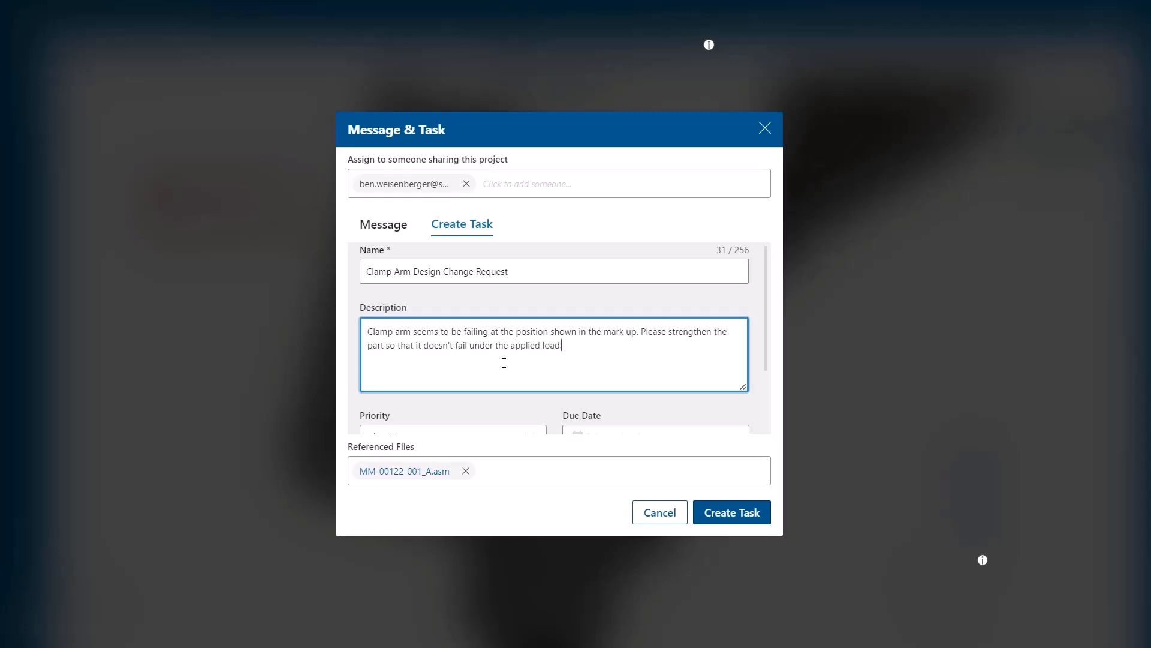
# Set the task's priority to 1-Urgent and its due date to 10/24/2023, and create the task.
pyautogui.moveTo(766, 308); pyautogui.dragTo(771, 386)
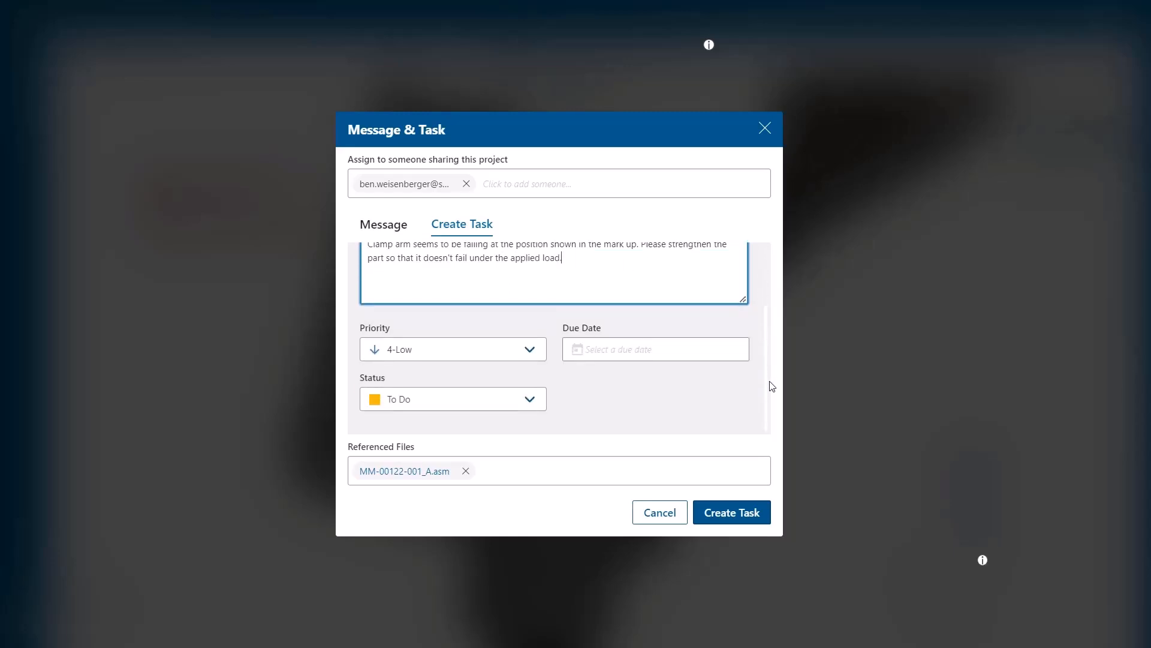
pyautogui.click(539, 360)
pyautogui.click(519, 367)
pyautogui.click(621, 352)
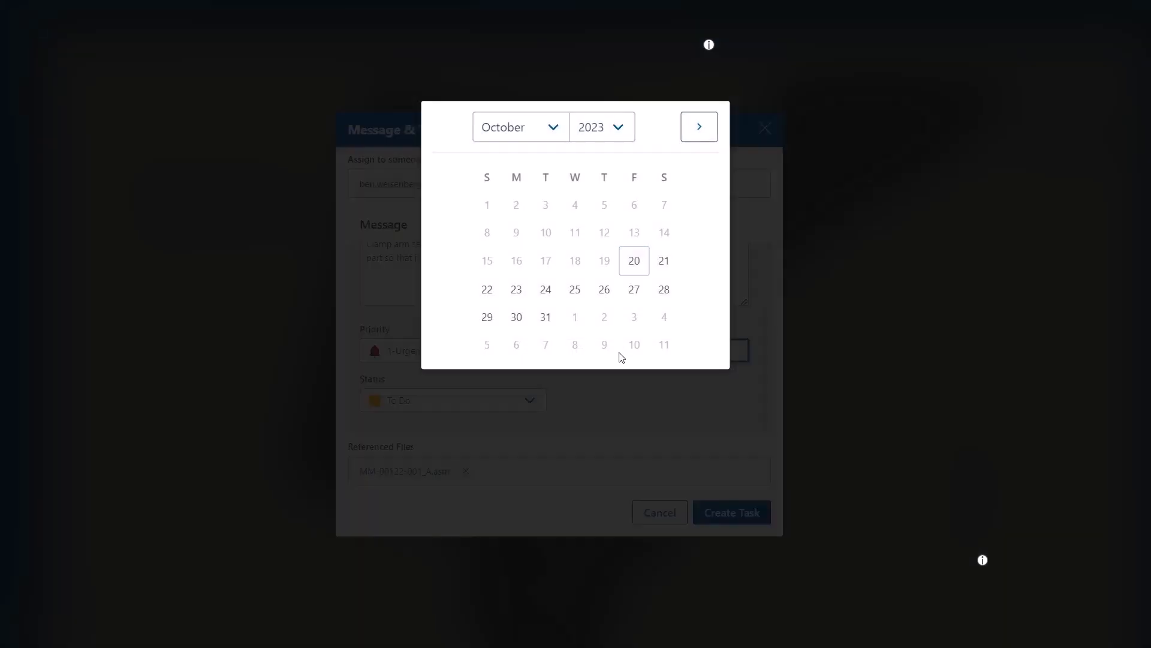
pyautogui.click(546, 290)
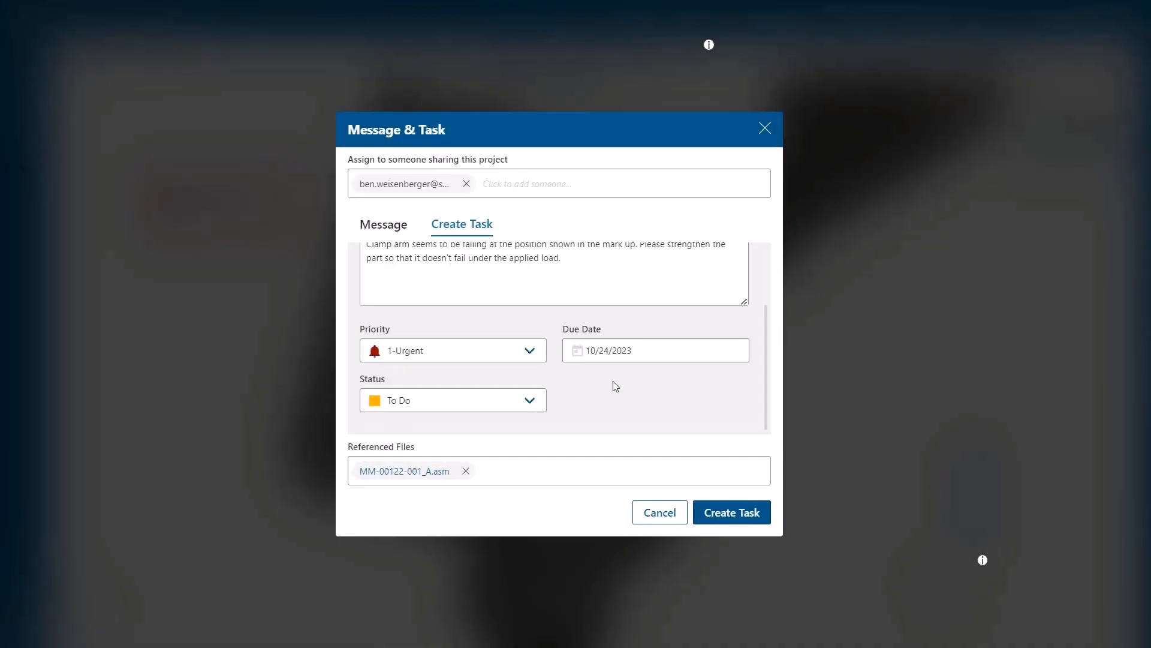
pyautogui.click(736, 513)
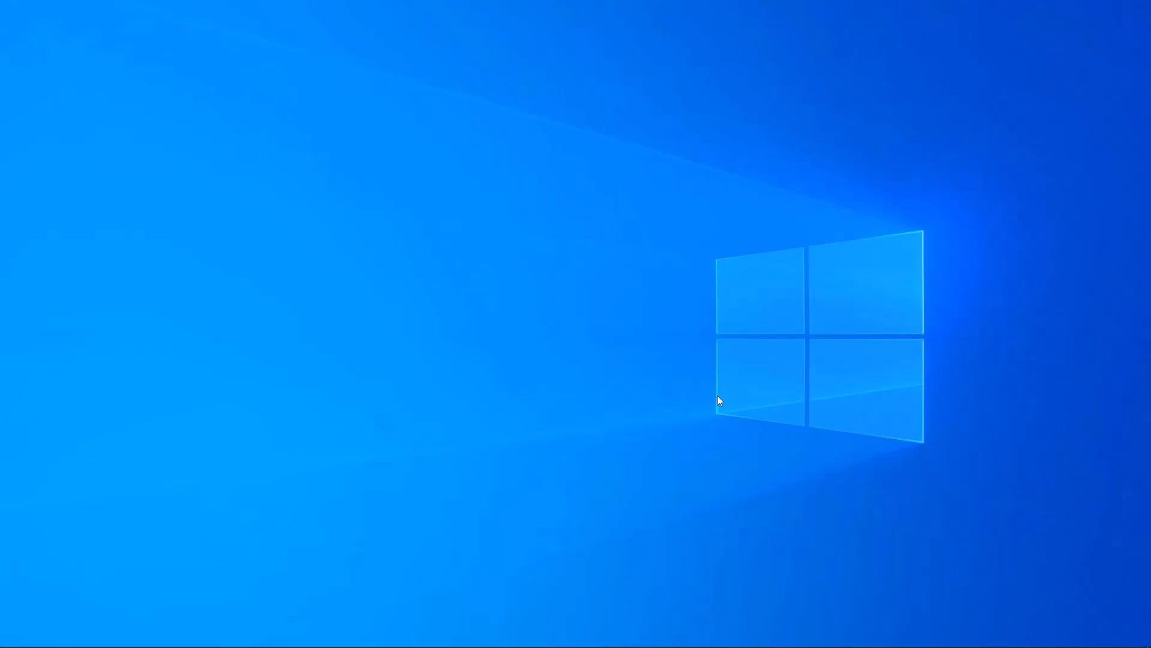
# Switch to the desktop Connector's synced Master Mover Sub- Assembly project folder and view the file details of MM-00122-001_A.asm.
pyautogui.click(967, 634)
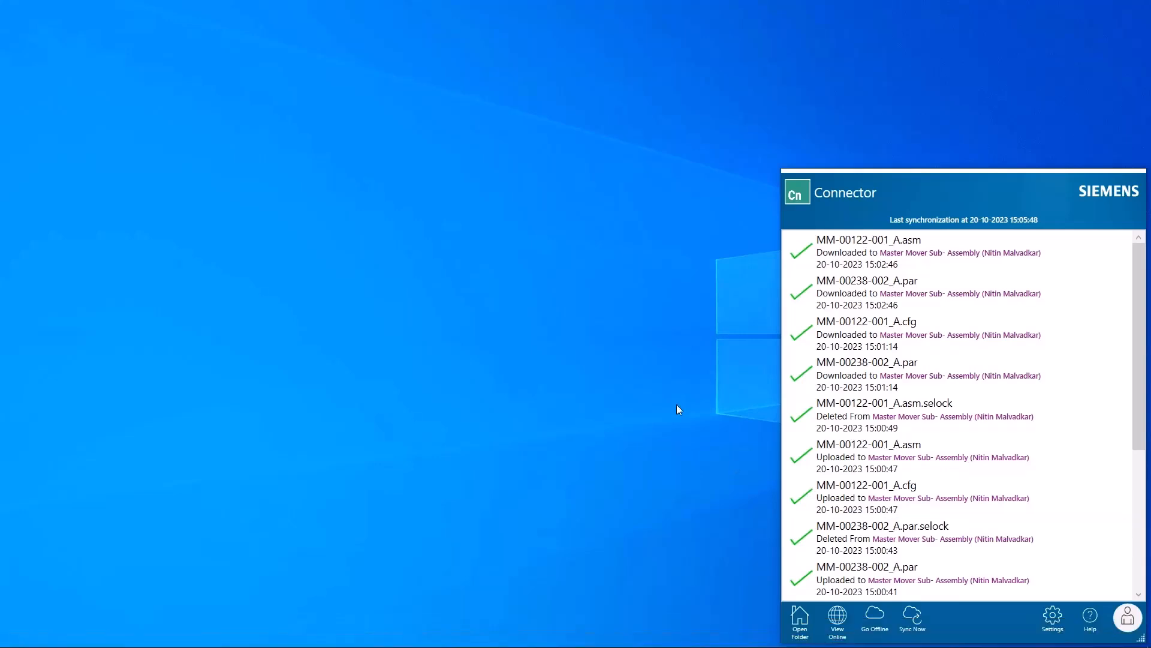
pyautogui.click(800, 617)
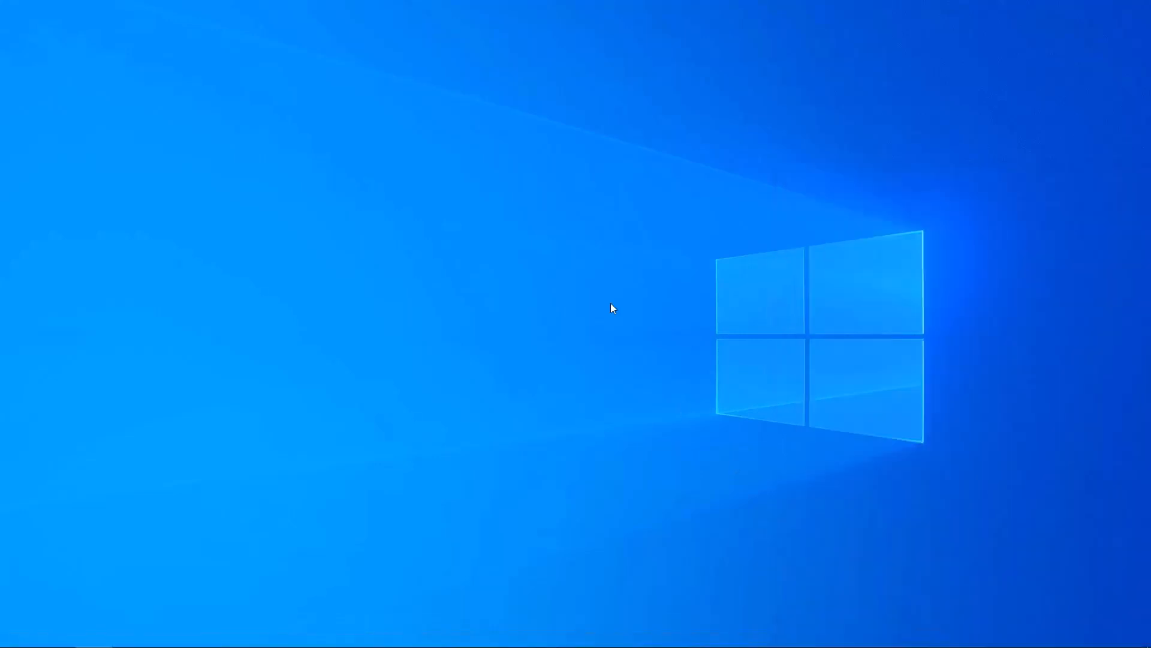
pyautogui.doubleClick(398, 87)
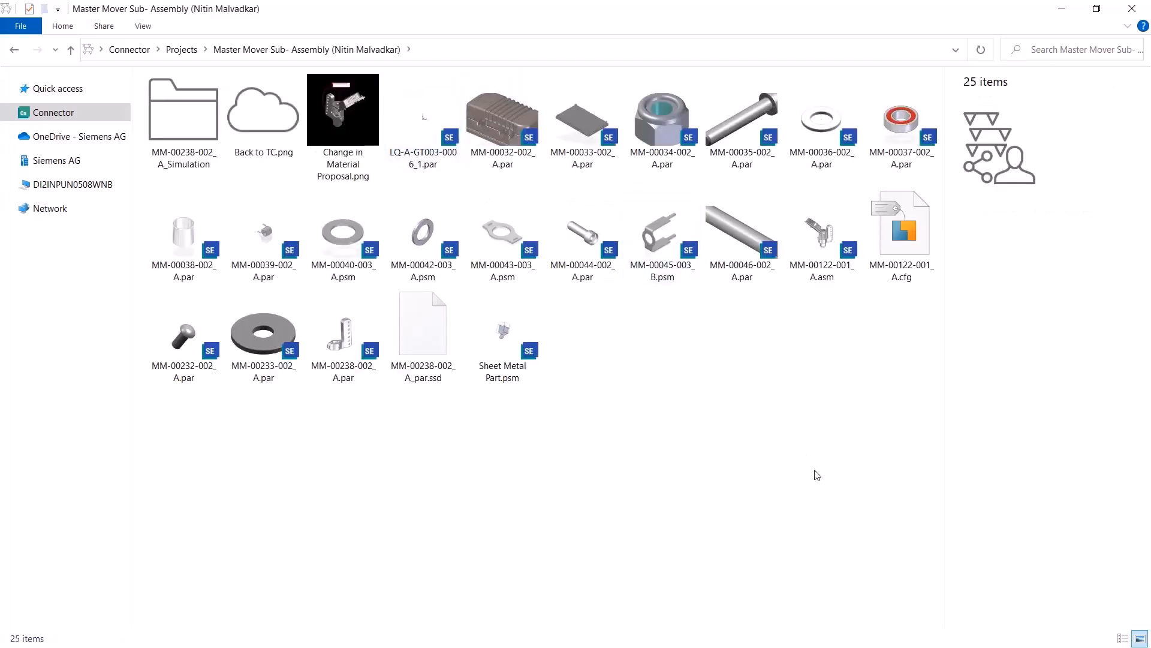
pyautogui.click(828, 244)
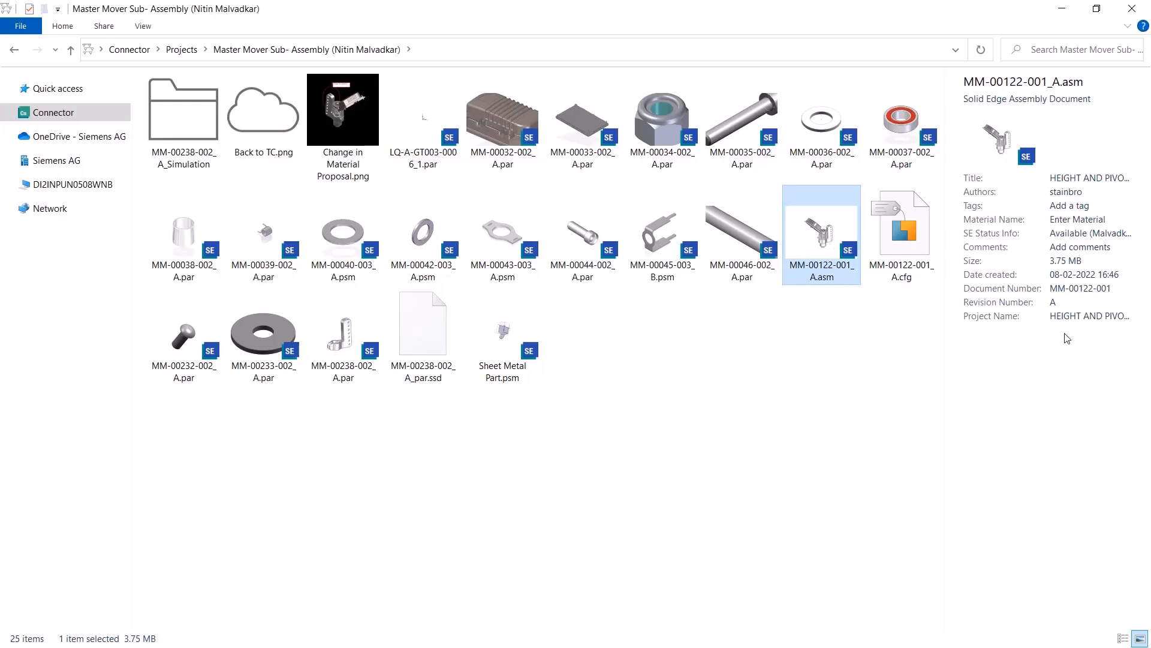
pyautogui.click(710, 332)
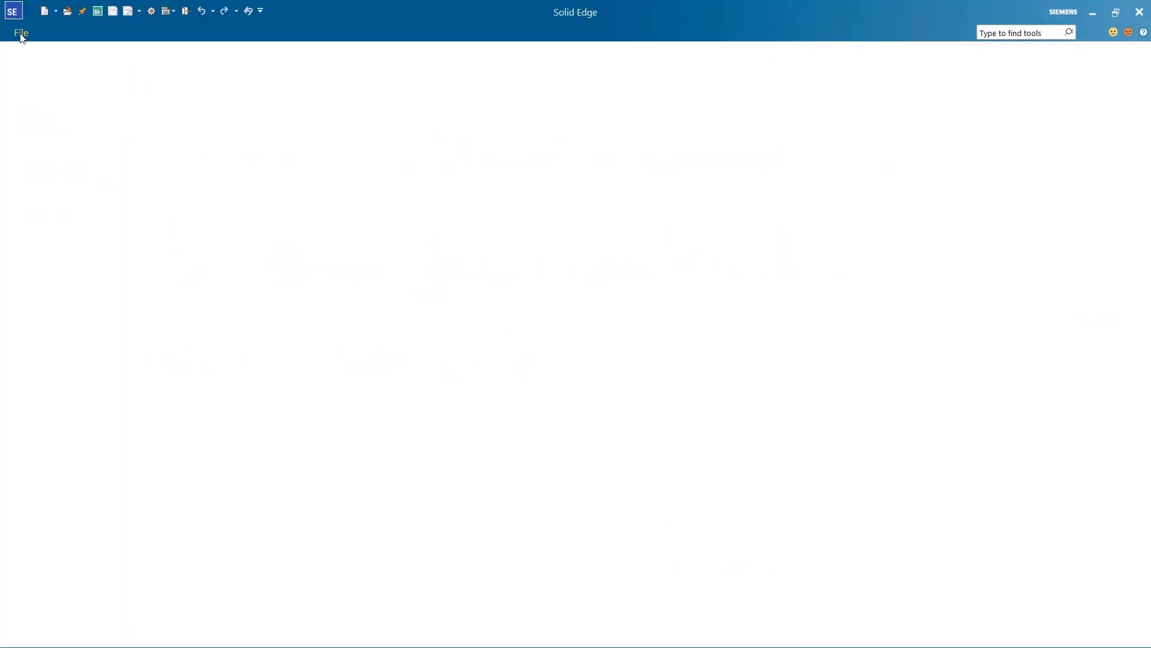
# In Solid Edge, open the assembly MM-00122-001_A.asm from the shared Master Mover Sub- Assembly project.
pyautogui.click(20, 32)
pyautogui.click(77, 190)
pyautogui.click(153, 157)
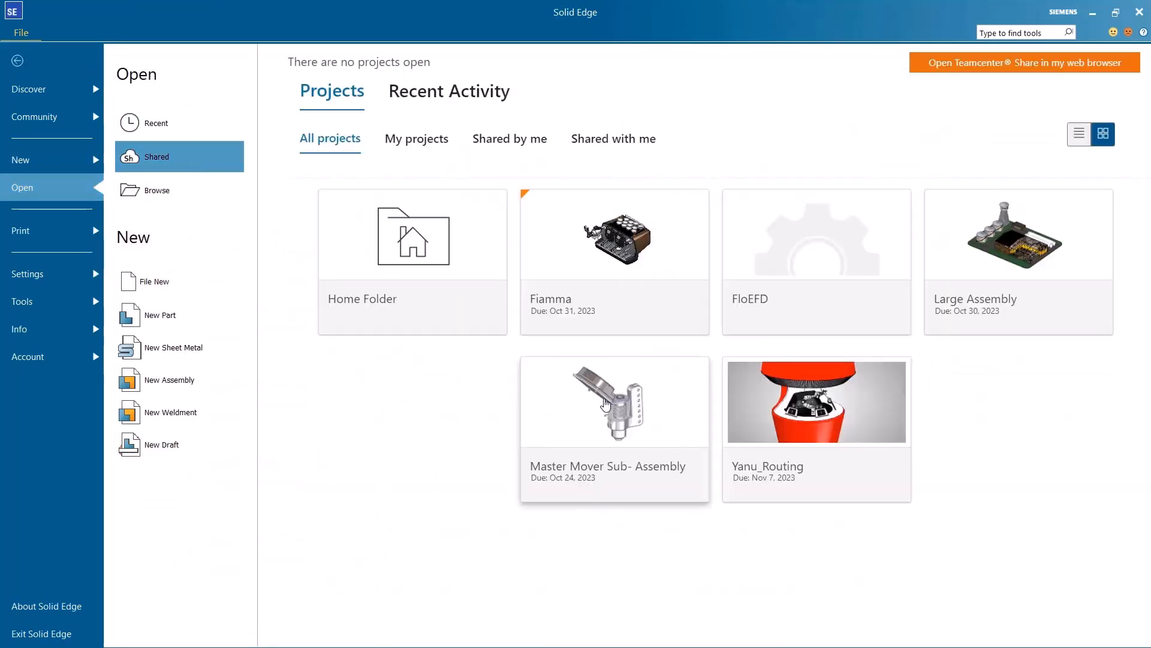
pyautogui.click(606, 405)
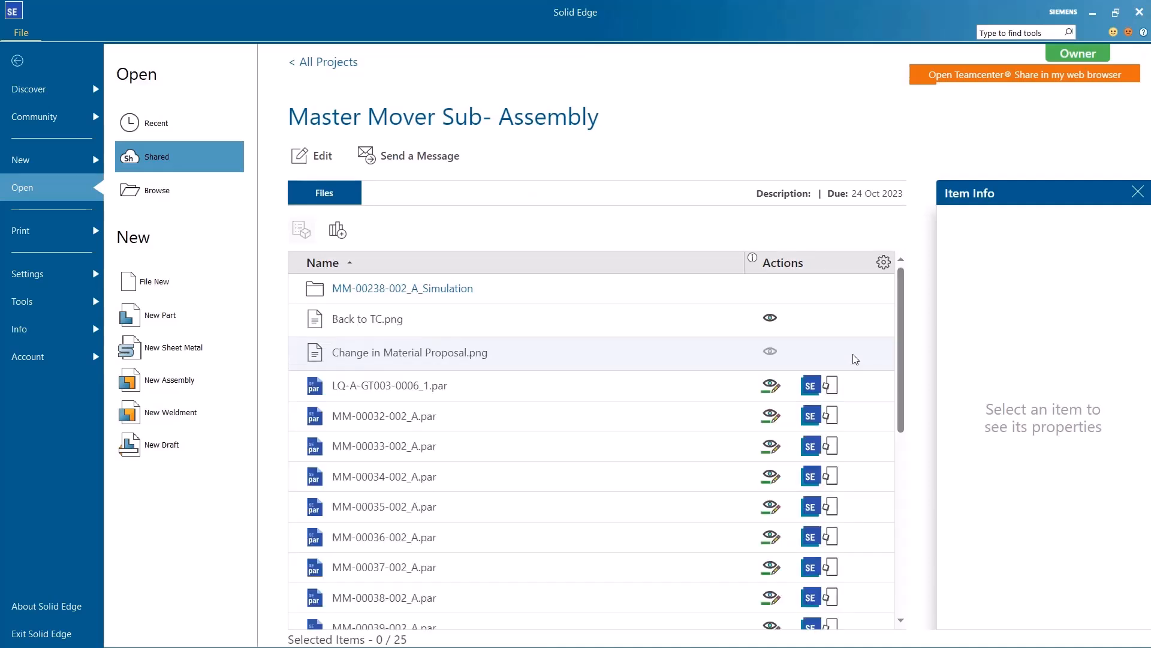
pyautogui.moveTo(901, 351); pyautogui.dragTo(903, 519)
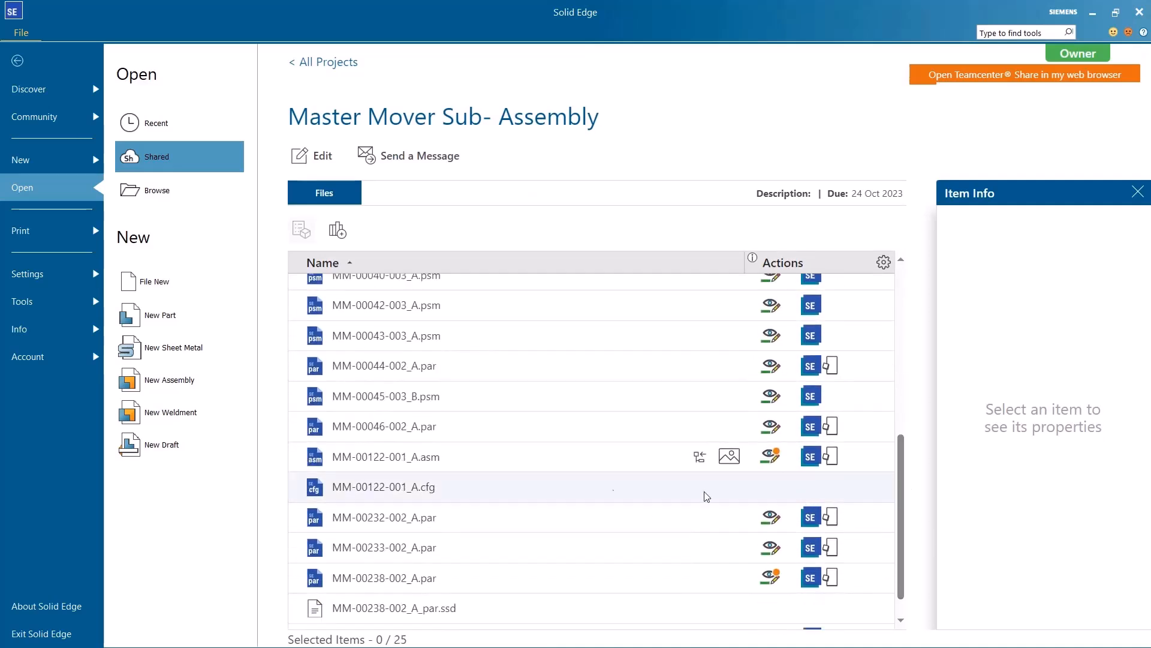
pyautogui.click(809, 457)
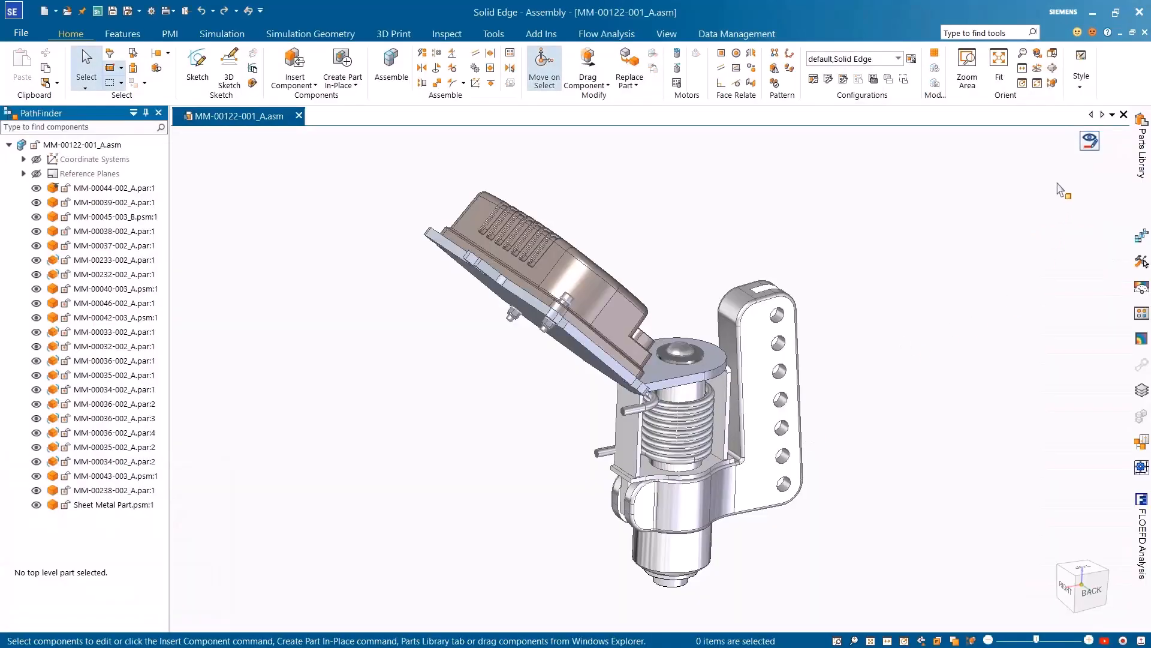
# Show the assembly's markups and display the saved "Clamp Arm Failure" markup view.
pyautogui.click(1083, 145)
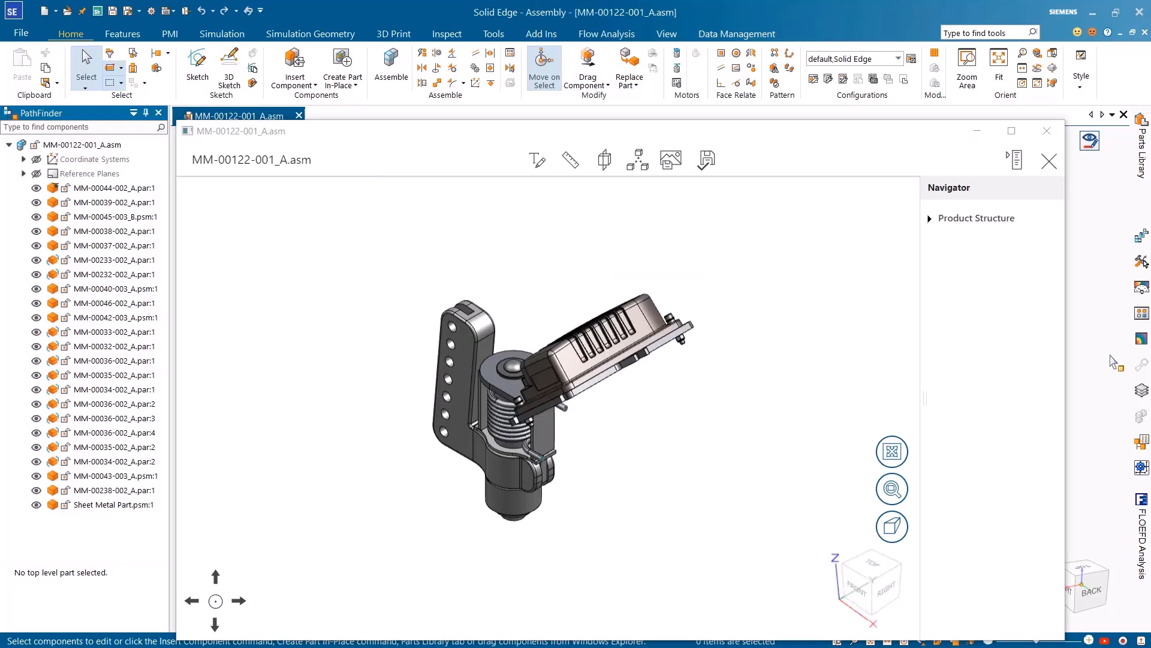
pyautogui.click(930, 216)
pyautogui.click(990, 237)
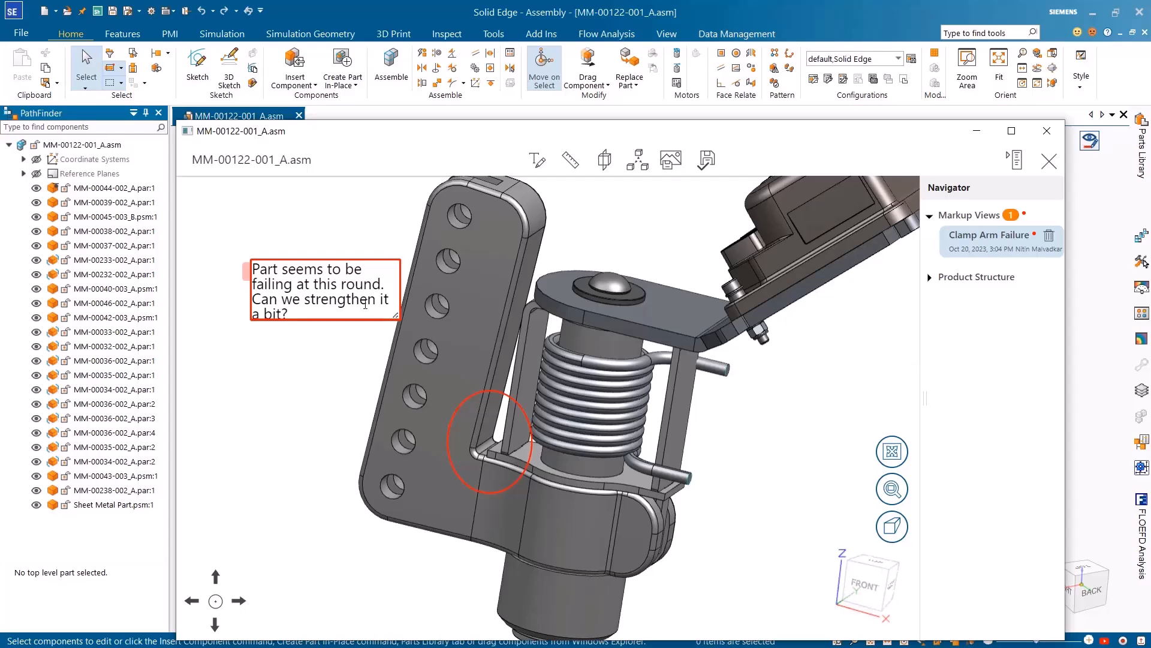
# Close the markup viewer and open the clamp arm part MM-00238-002_A.par from the assembly.
pyautogui.click(1047, 131)
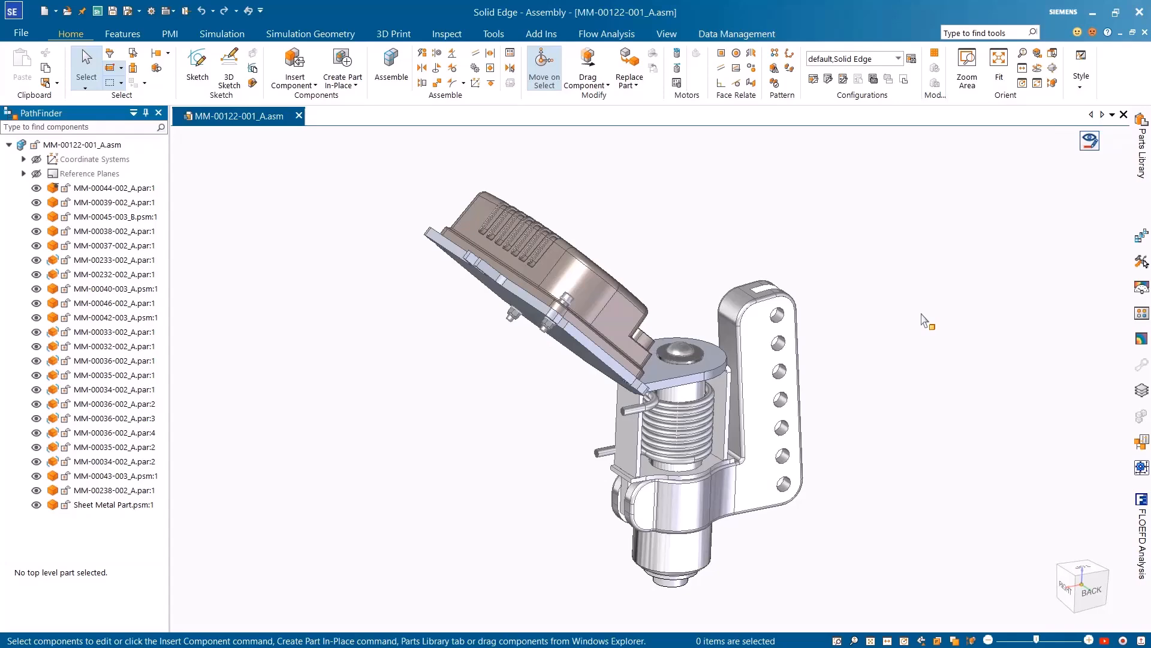
pyautogui.click(765, 438)
pyautogui.click(886, 384)
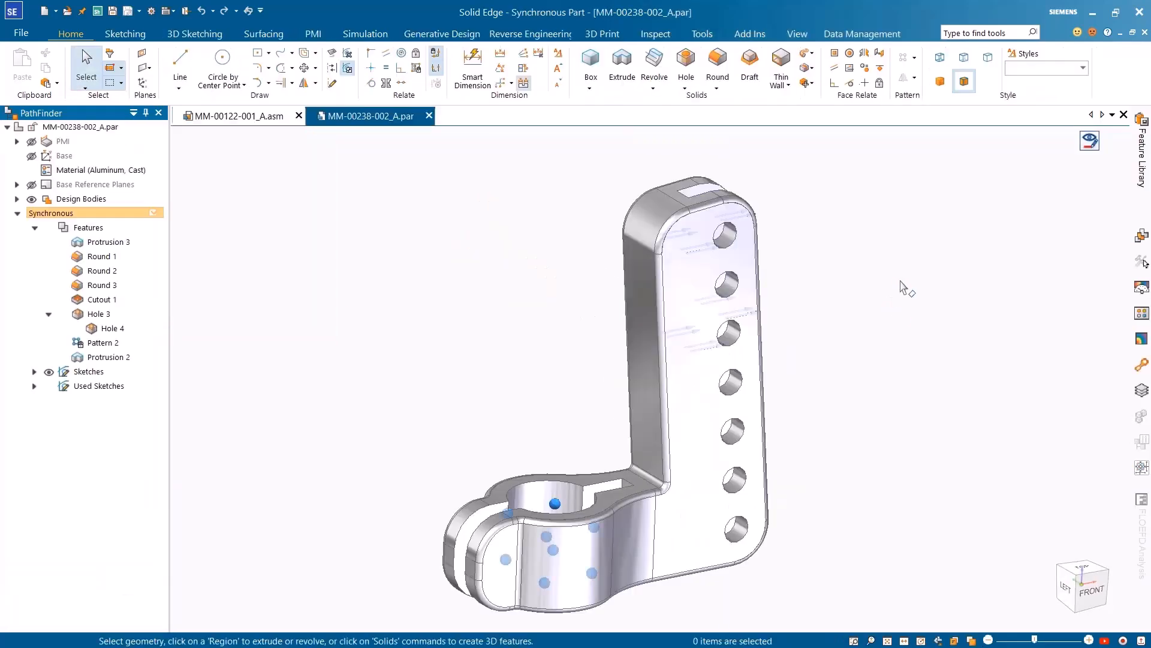
# Set the radius of the round at the corner between the upright arm and the clamp to 5 mm.
pyautogui.click(665, 487)
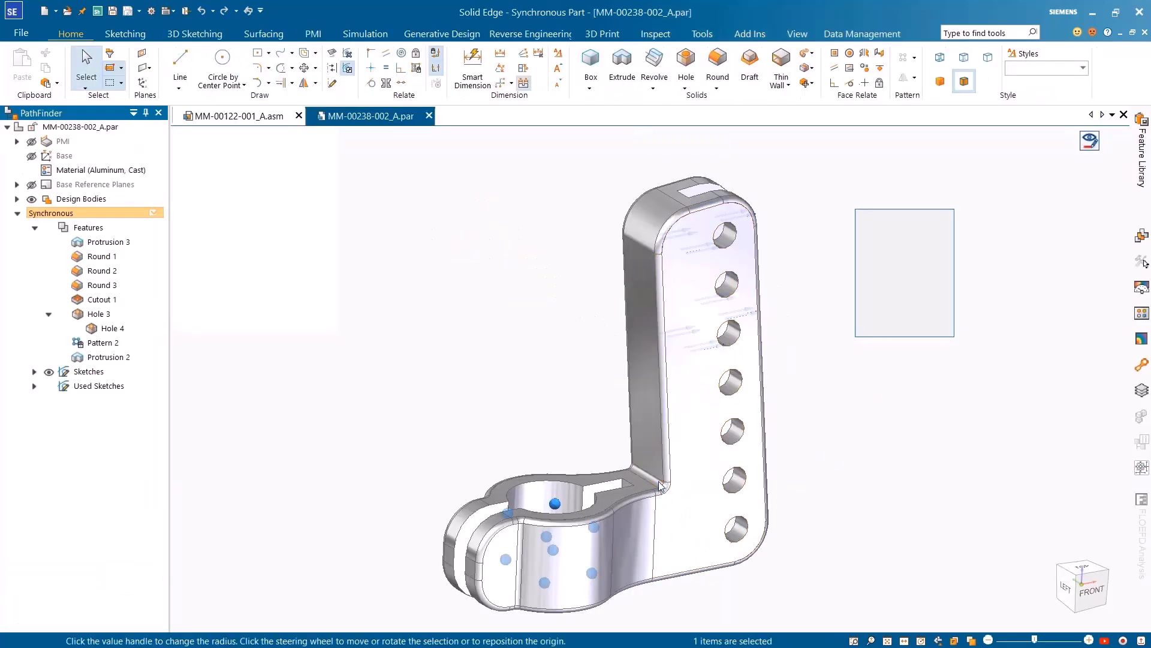
pyautogui.click(622, 439)
pyautogui.write('5')
pyautogui.press('Return')
pyautogui.click(801, 273)
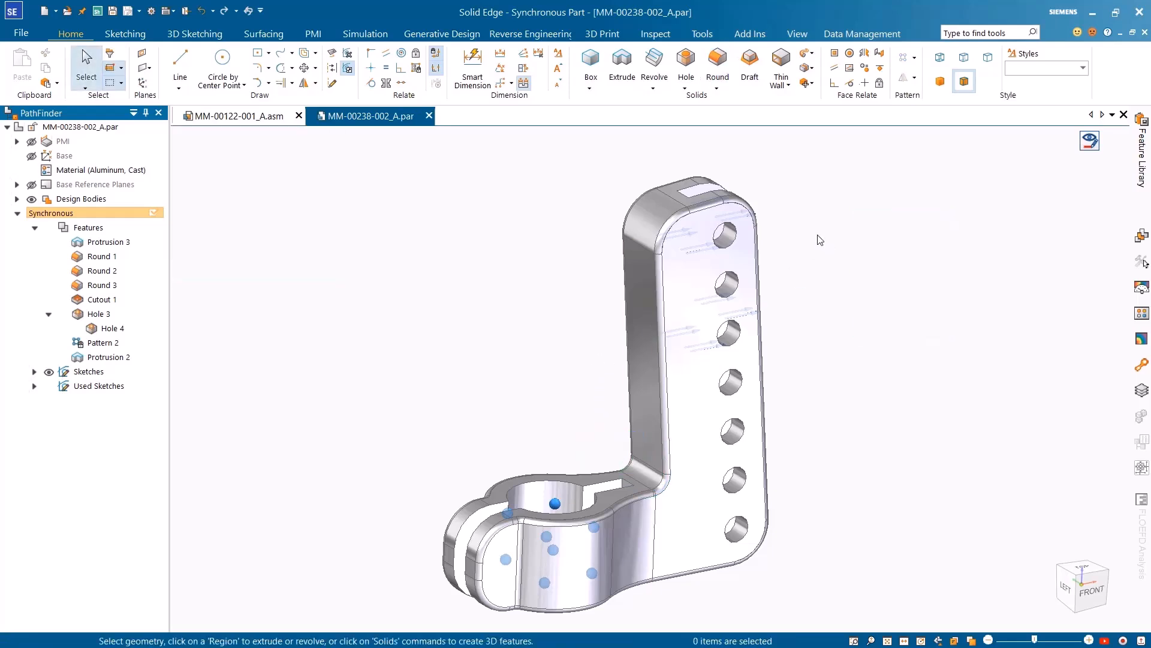
# Solve Static Study 1 for the clamp arm and display the stress results as a Factor of Safety contour.
pyautogui.click(365, 34)
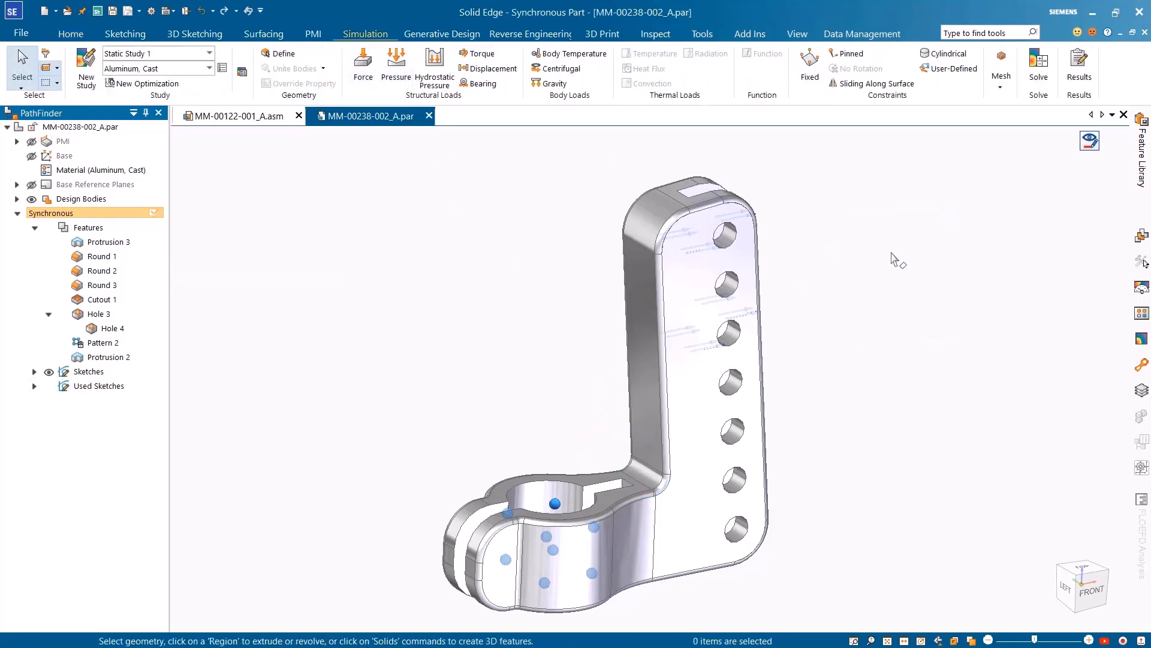
pyautogui.click(1039, 66)
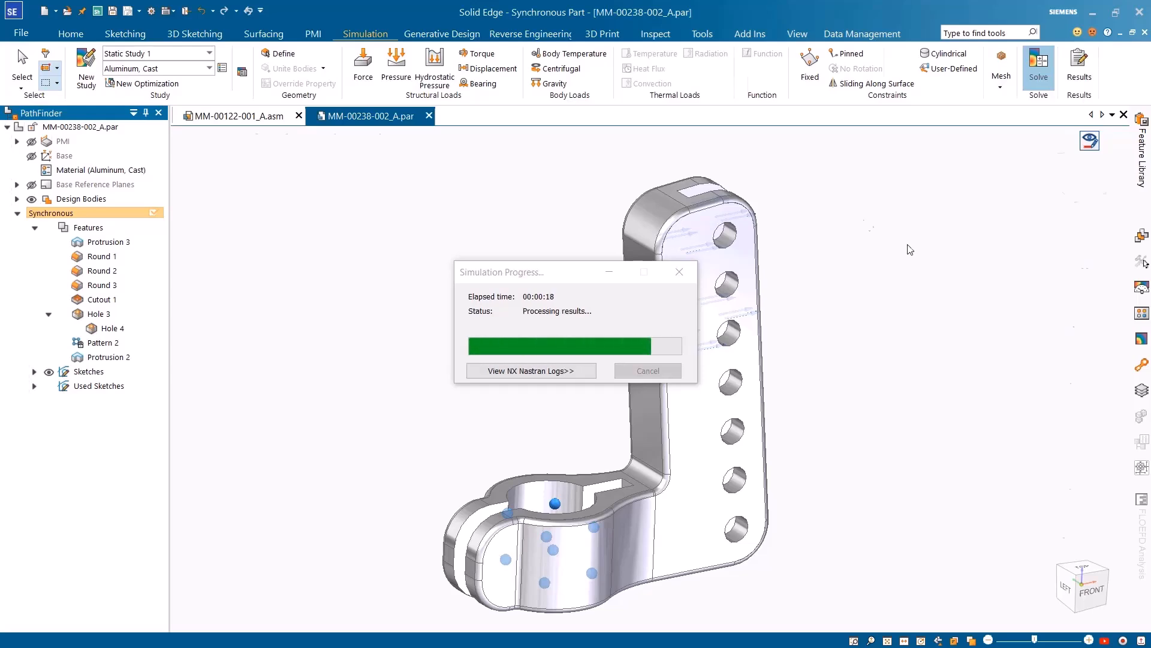
pyautogui.click(709, 83)
pyautogui.click(672, 229)
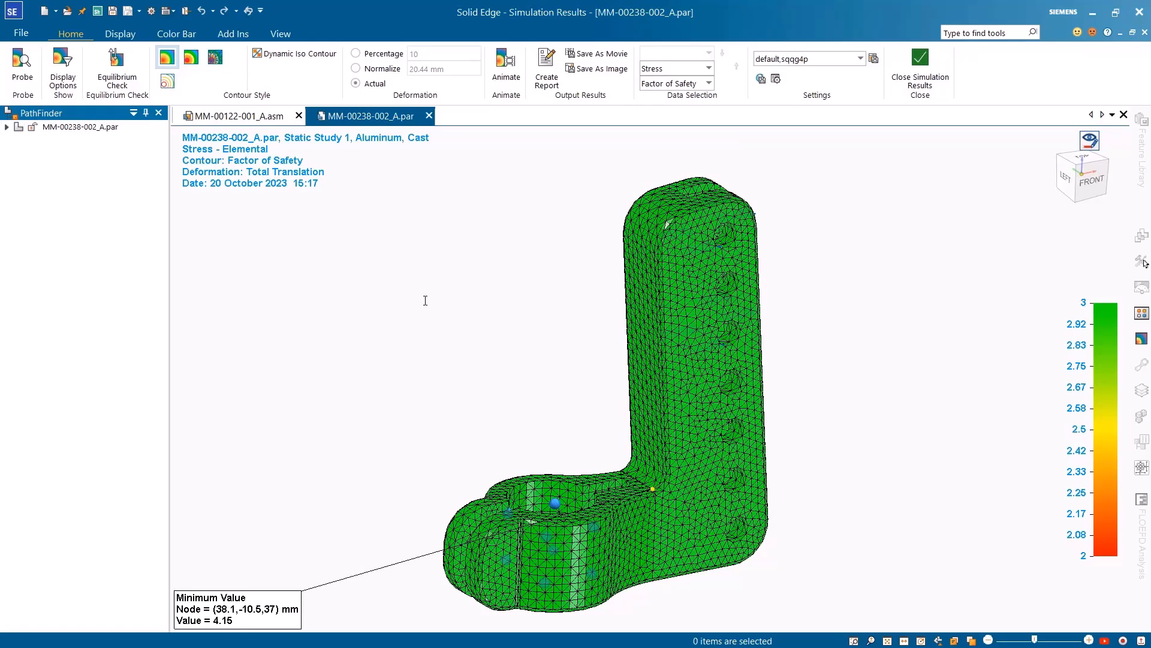
# Create a Word 2007 simulation report in the Master Mover Sub- Assembly project folder and switch to the desktop Connector.
pyautogui.click(547, 69)
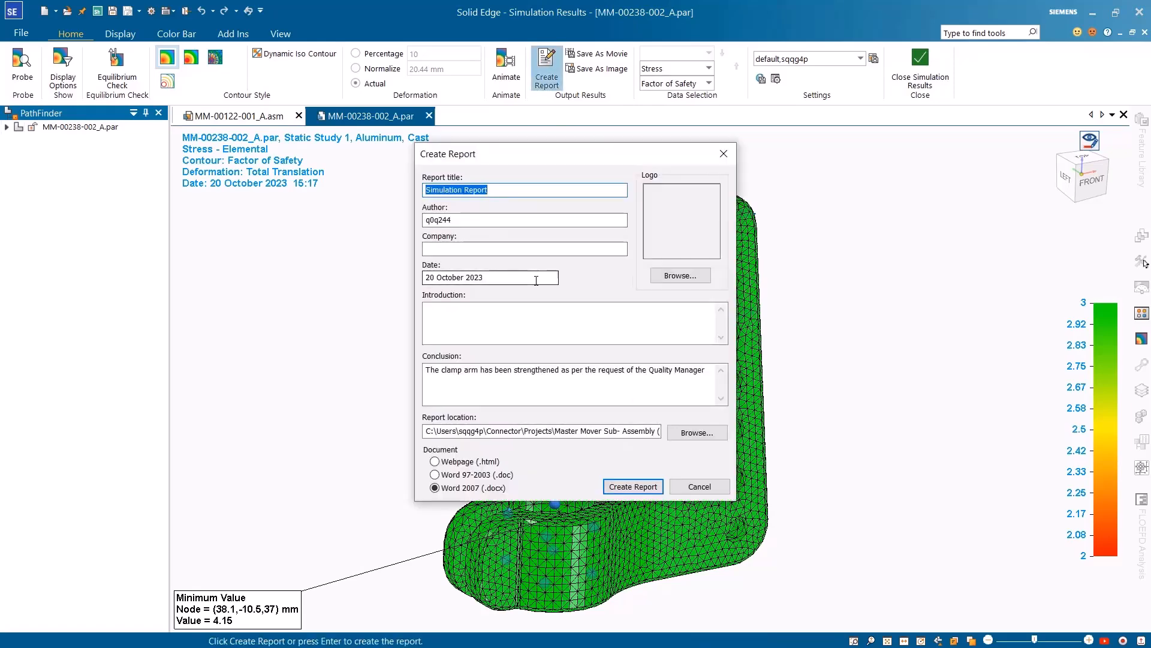
pyautogui.click(696, 433)
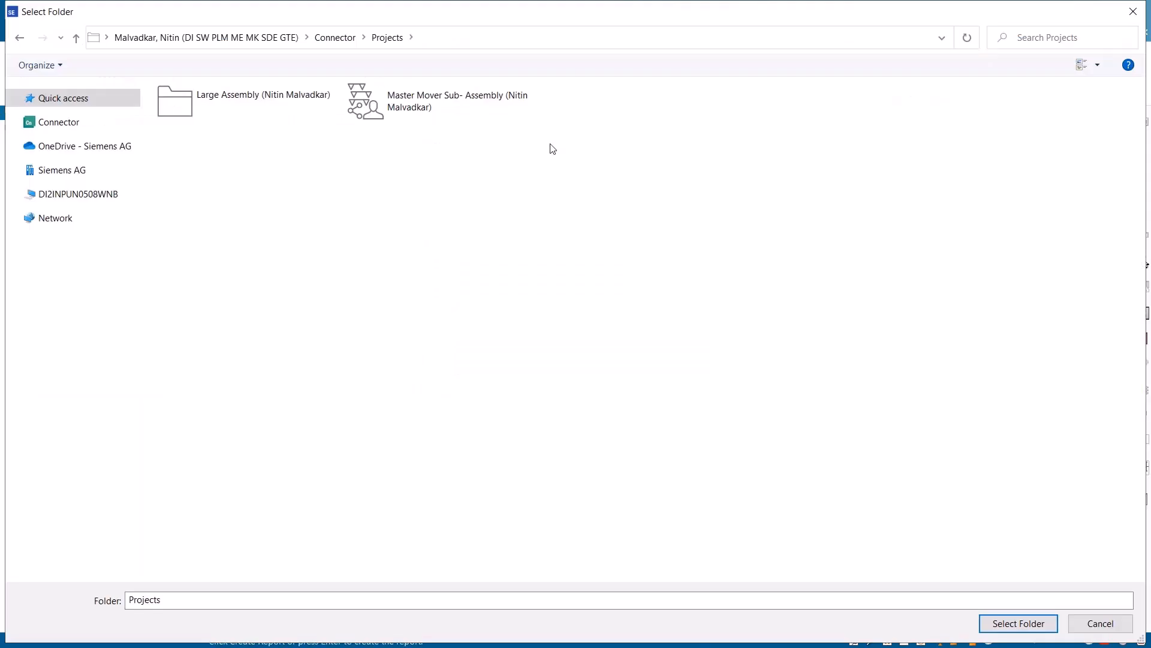
pyautogui.click(443, 100)
pyautogui.click(1019, 624)
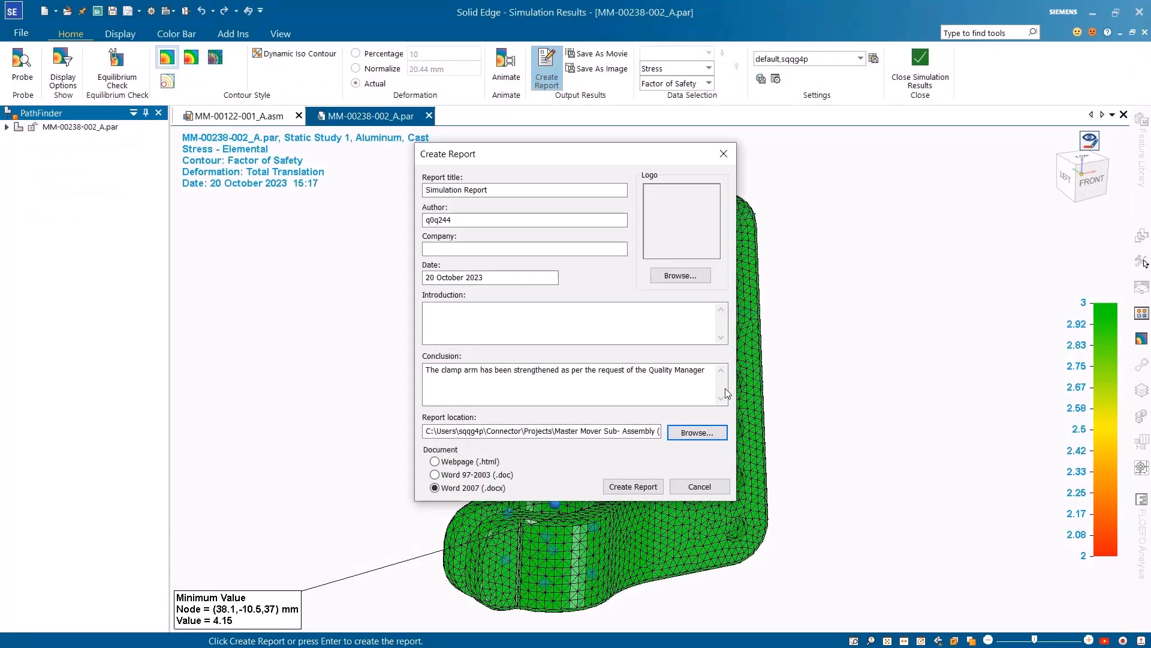
pyautogui.press('Return')
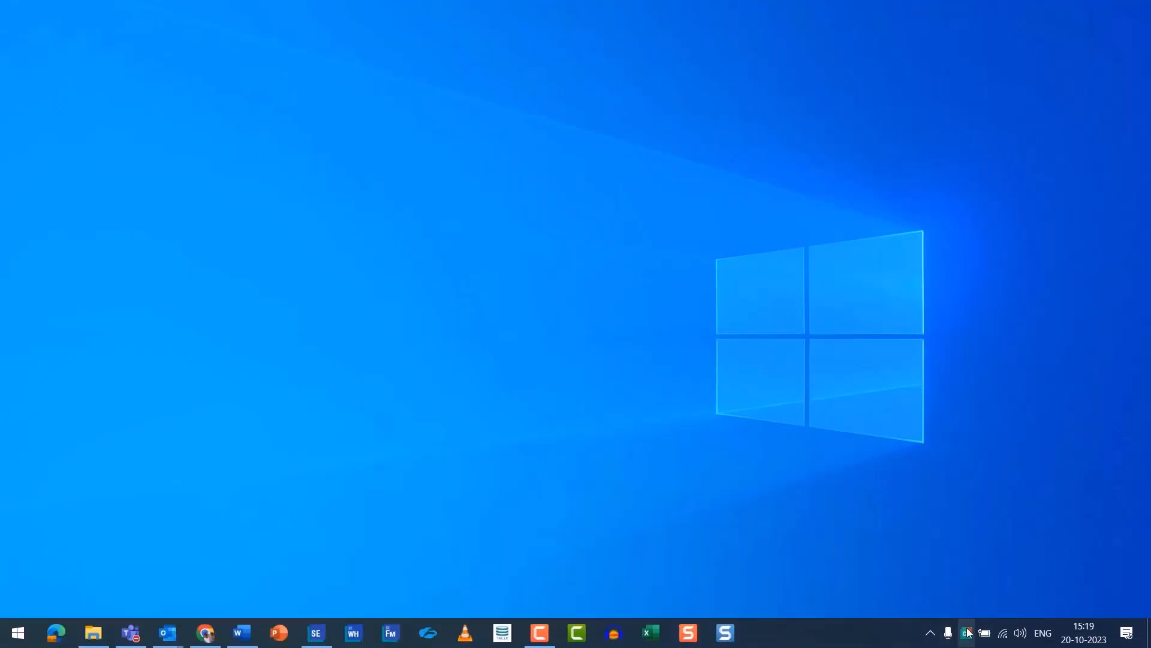
pyautogui.click(967, 636)
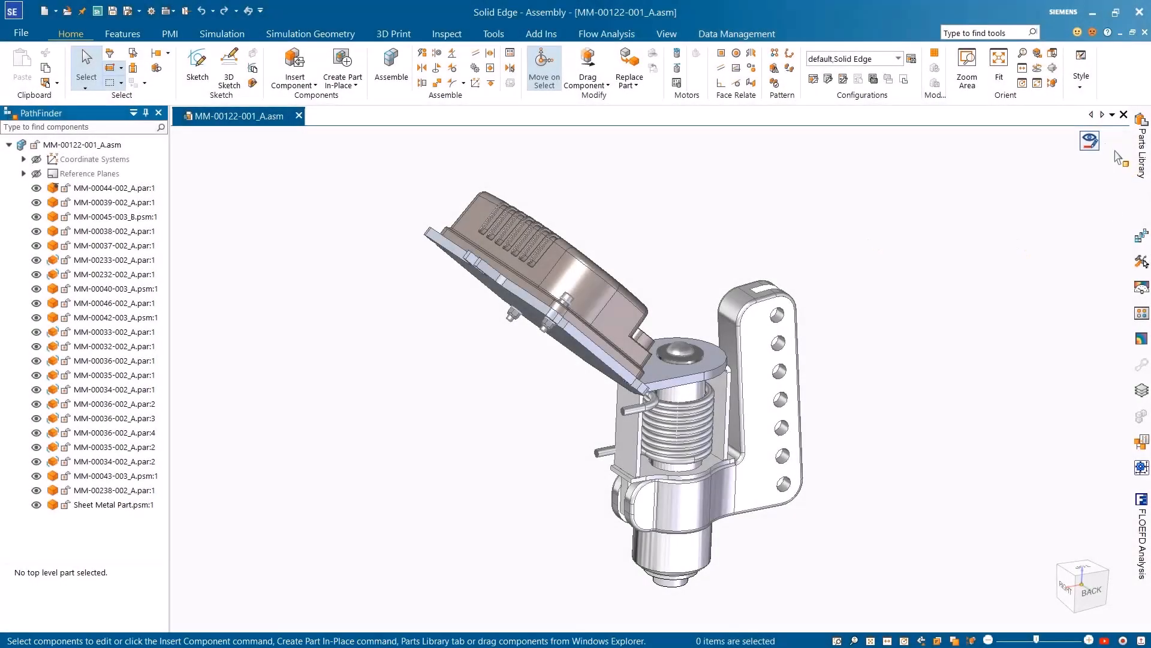
# In Solid Edge, show the markup view of MM-00122-001_A.asm and draw a circle around the clamp arm's inner corner round.
pyautogui.click(1089, 141)
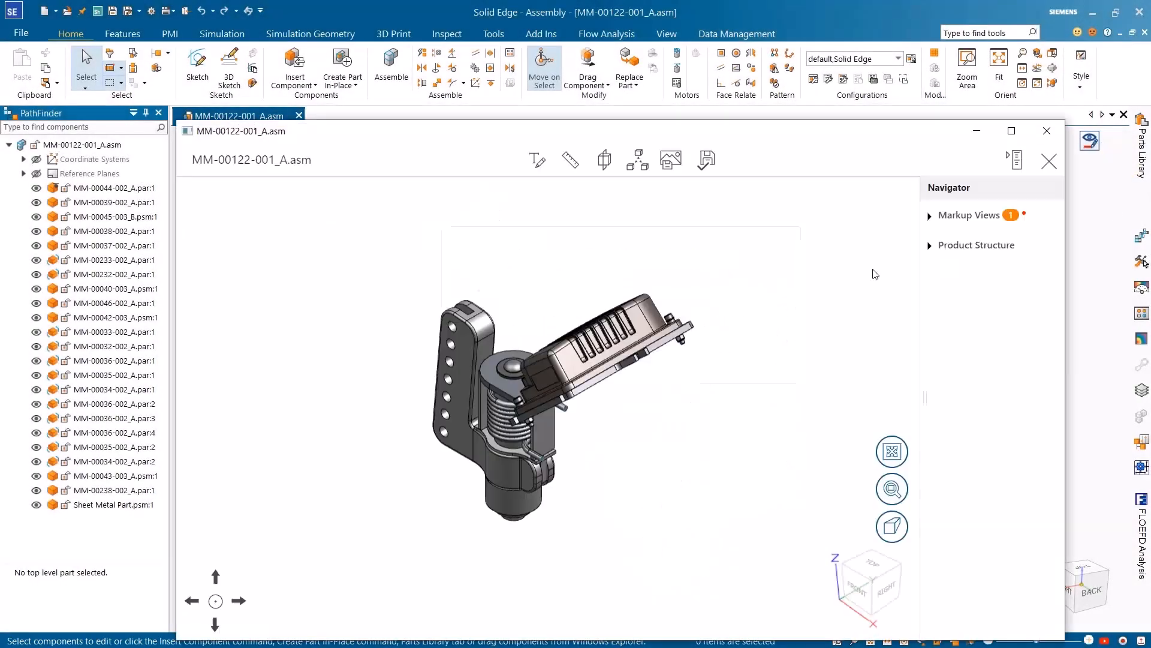
pyautogui.moveTo(484, 419); pyautogui.dragTo(564, 372, button='middle')
pyautogui.scroll(2, 564, 372)
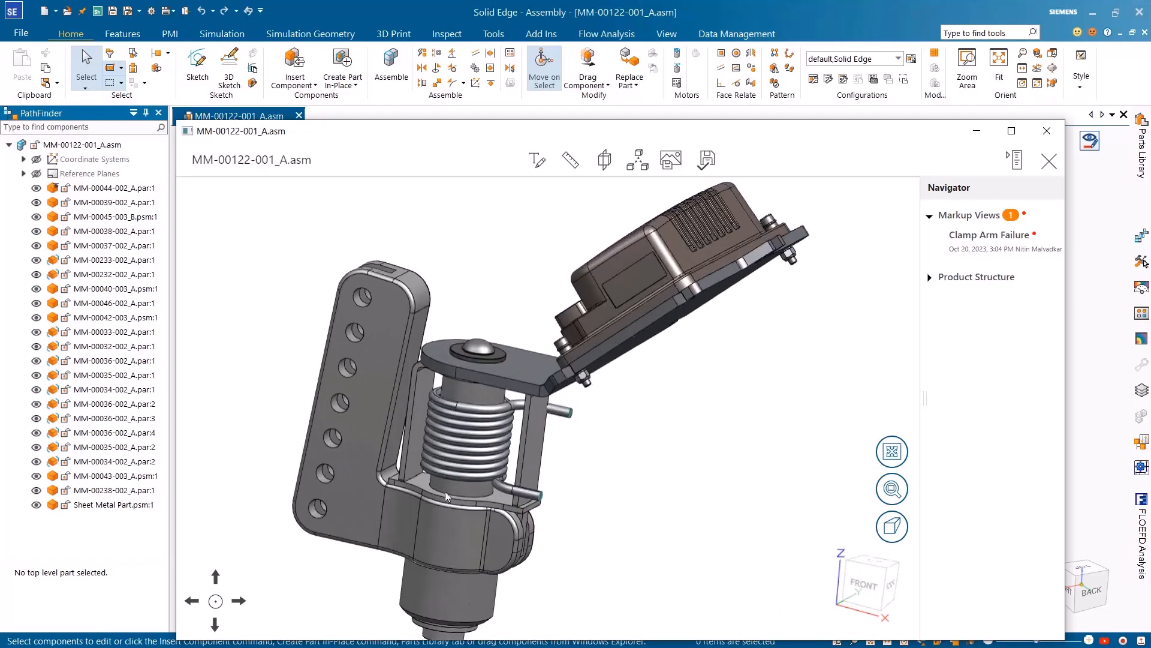
pyautogui.moveTo(431, 491); pyautogui.dragTo(465, 446, button='middle')
pyautogui.click(537, 159)
pyautogui.click(520, 194)
pyautogui.moveTo(459, 365); pyautogui.dragTo(539, 458)
# Add a text note beside the clamp arm reading "Size of the round has been increased to 5mm".
pyautogui.click(587, 194)
pyautogui.click(264, 318)
pyautogui.write('Size of the round has been increased to 5mm')
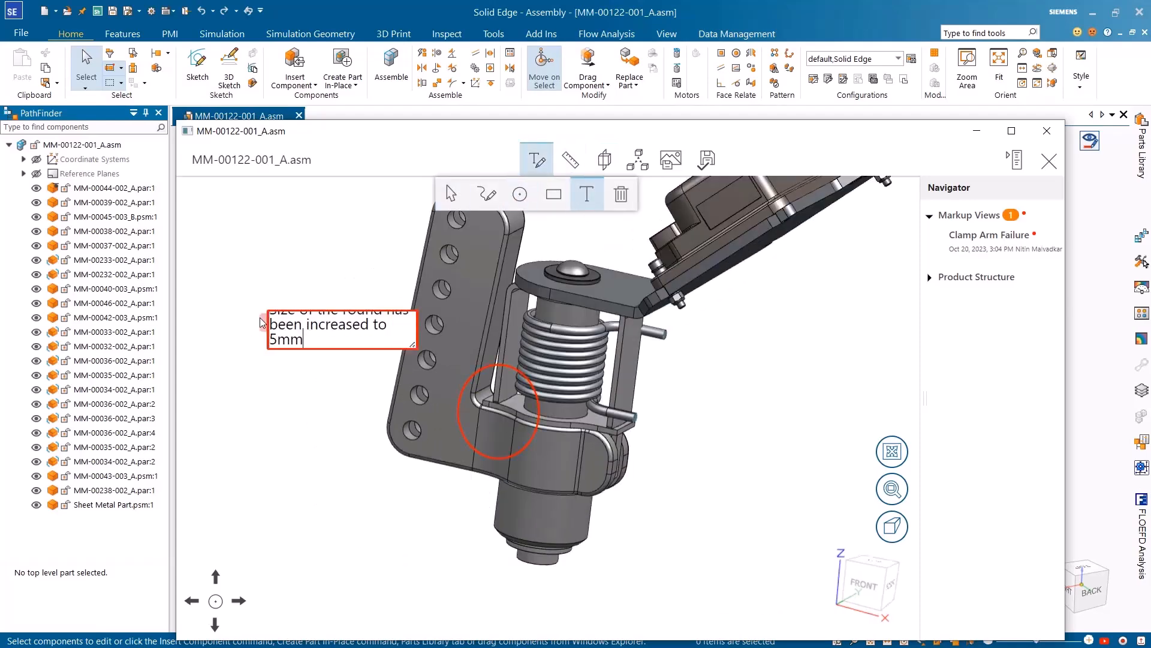
# Save the markup as "Clamp Arm Design Changed" and close the markup viewer.
pyautogui.click(705, 161)
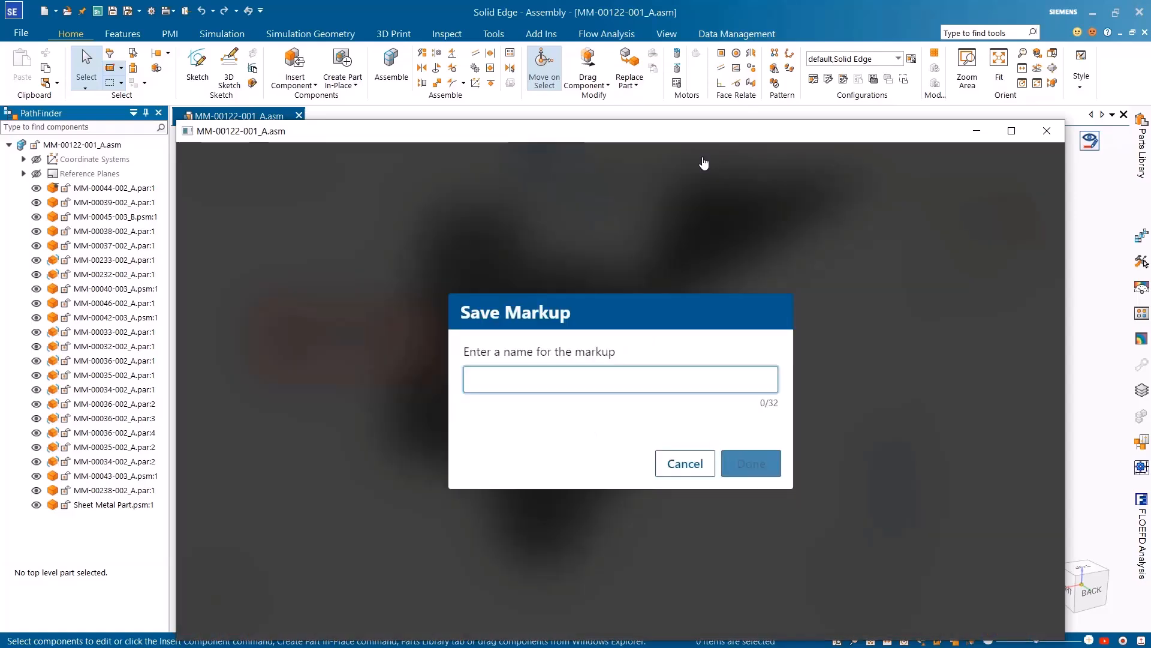
pyautogui.write('Clamp Arm Design Changed')
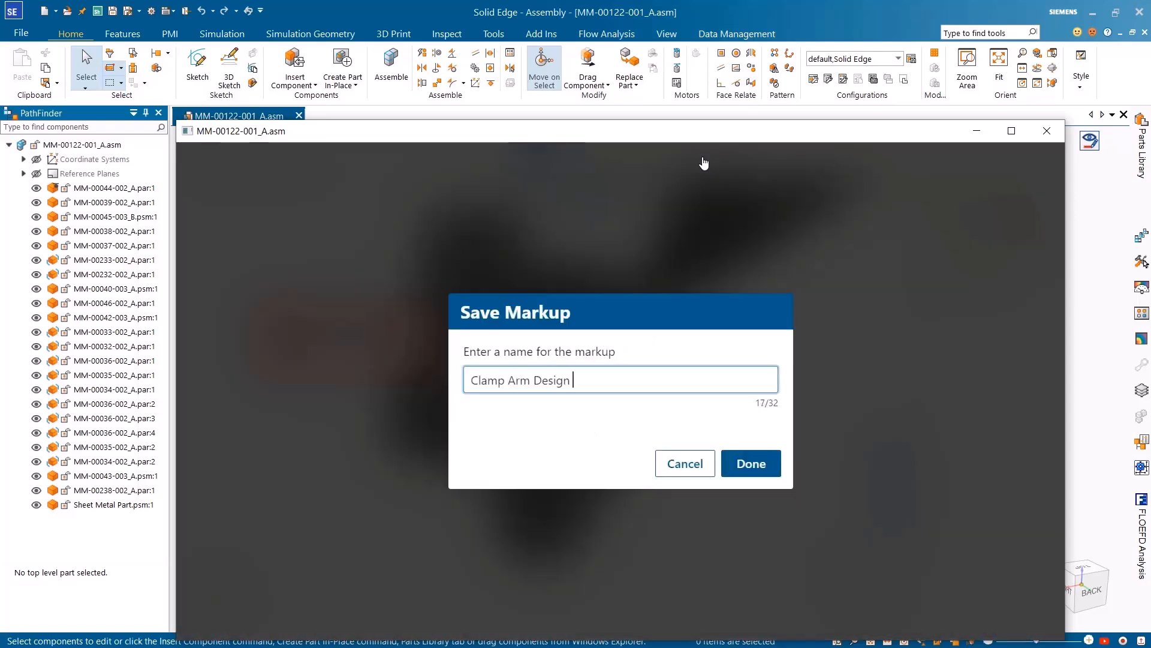
pyautogui.click(756, 465)
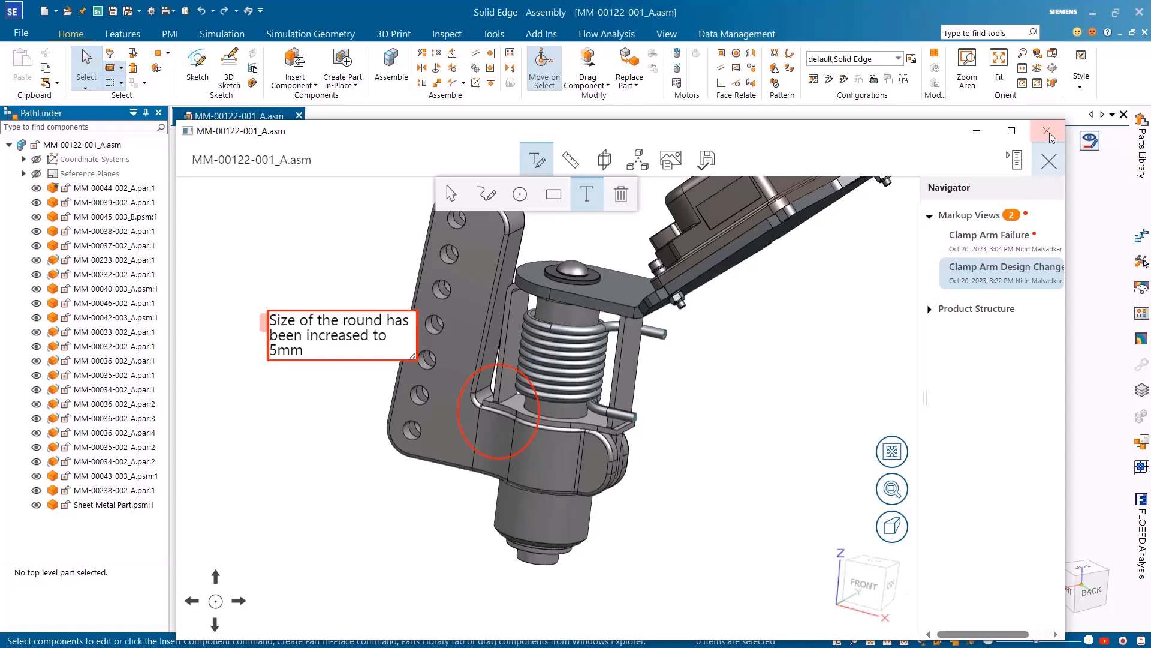
pyautogui.click(1049, 161)
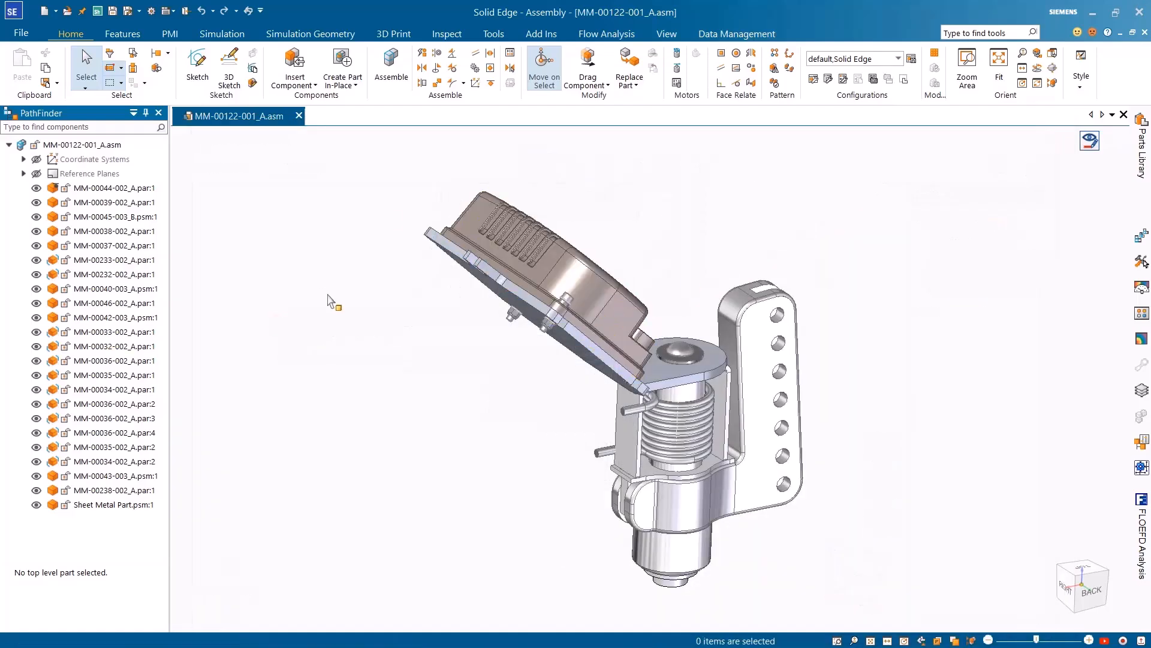
# Open the Master Mover Sub- Assembly project in Teamcenter Share from Solid Edge and select MM-00122-001_A.asm.
pyautogui.click(97, 11)
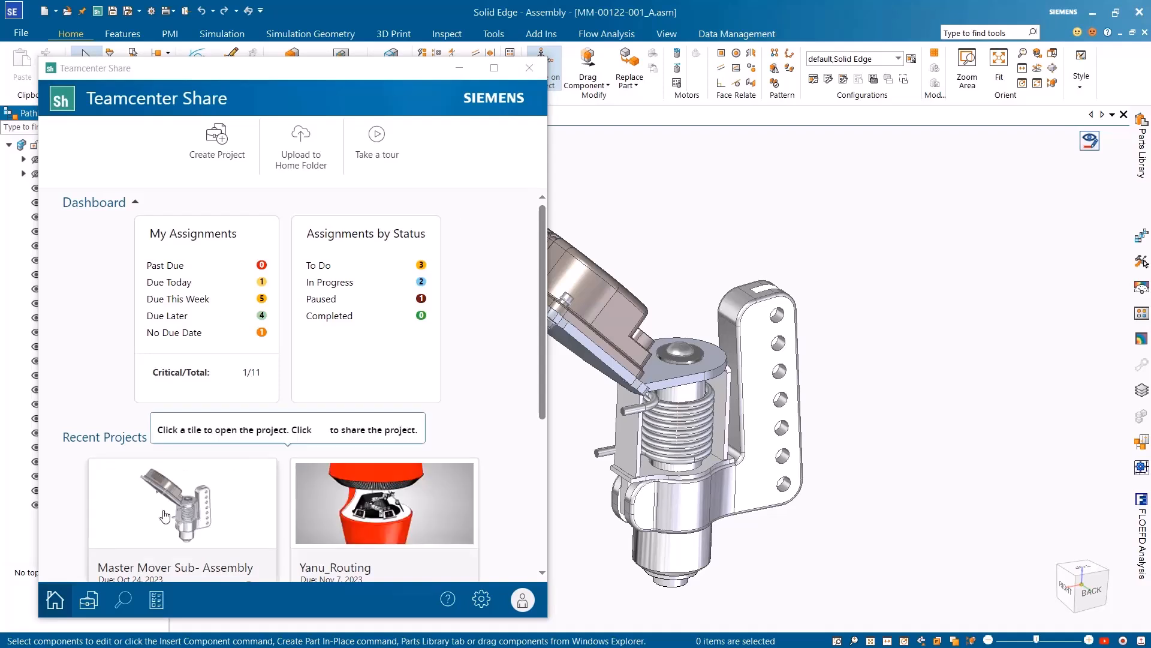
pyautogui.click(165, 516)
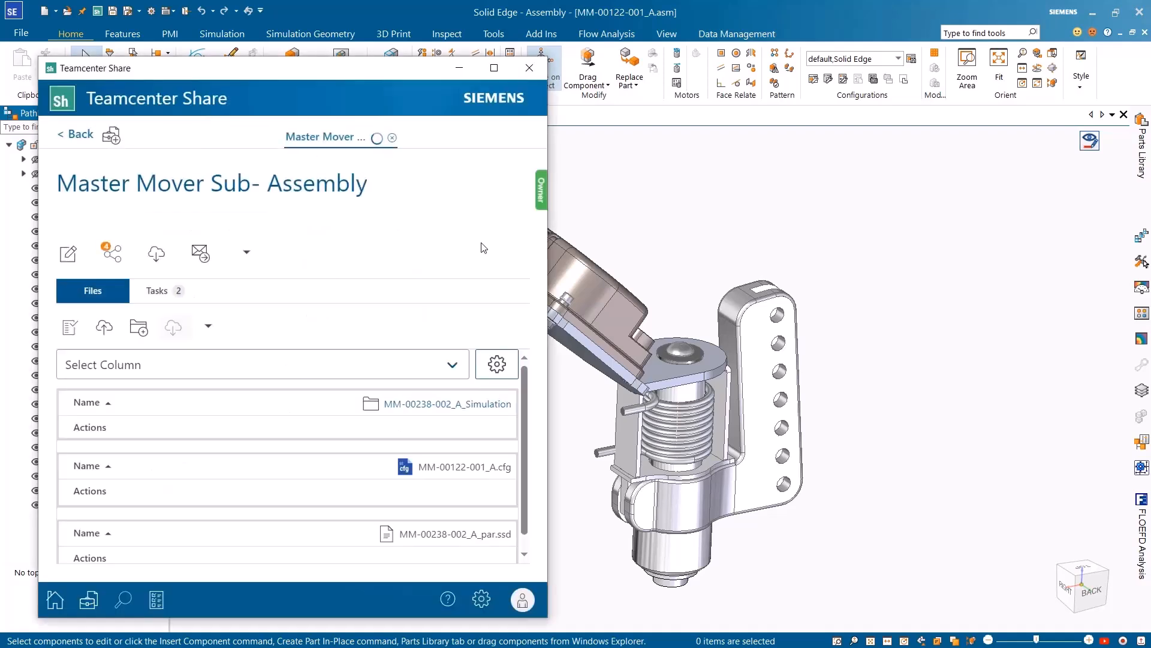
pyautogui.scroll(-10, 429, 444)
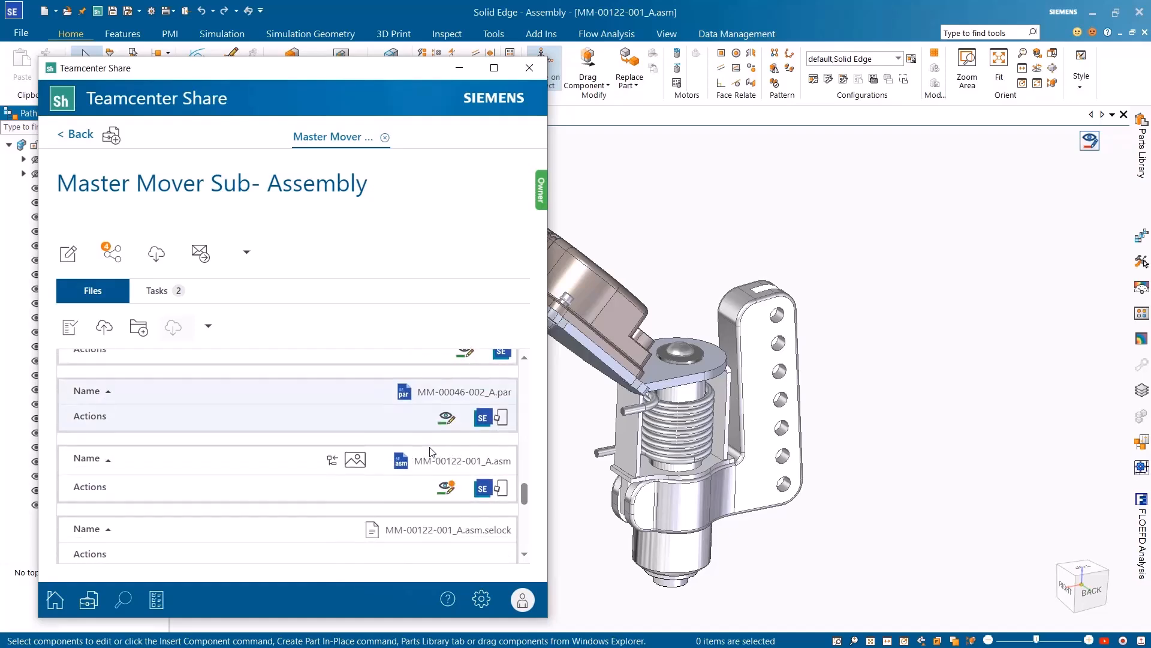
pyautogui.click(260, 471)
# Message a project member about MM-00122-001_A.asm that the round is now 5mm, the part is safe with a Factor of Safety of 4, and simulation results are attached.
pyautogui.click(200, 252)
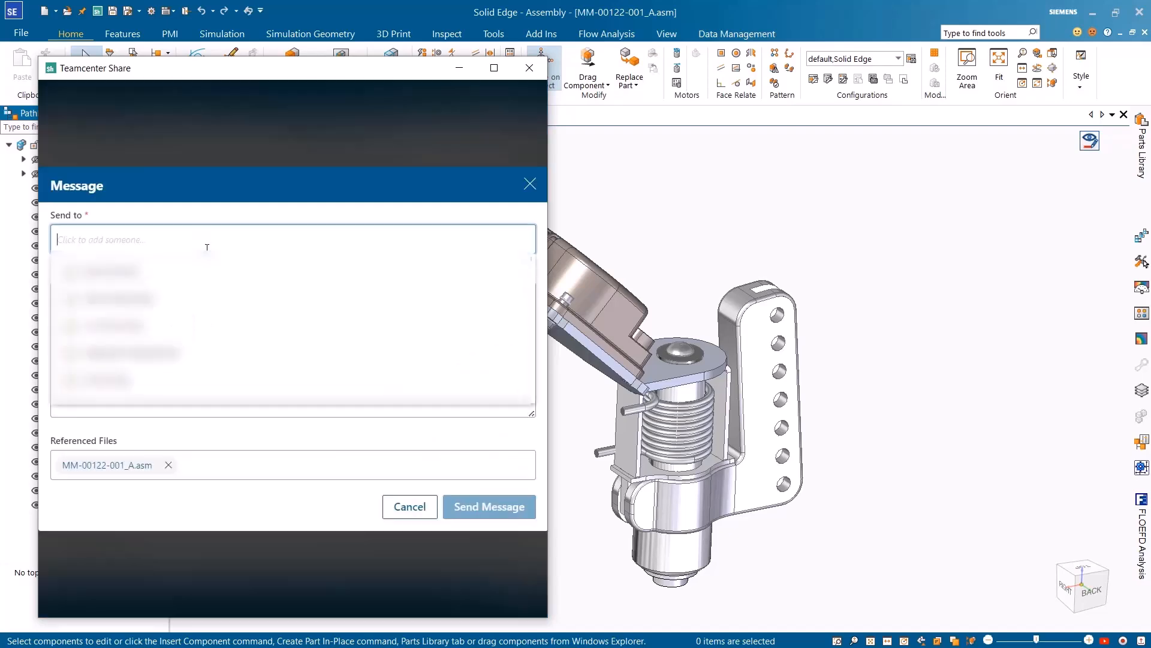
pyautogui.write('all')
pyautogui.click(204, 326)
pyautogui.click(248, 411)
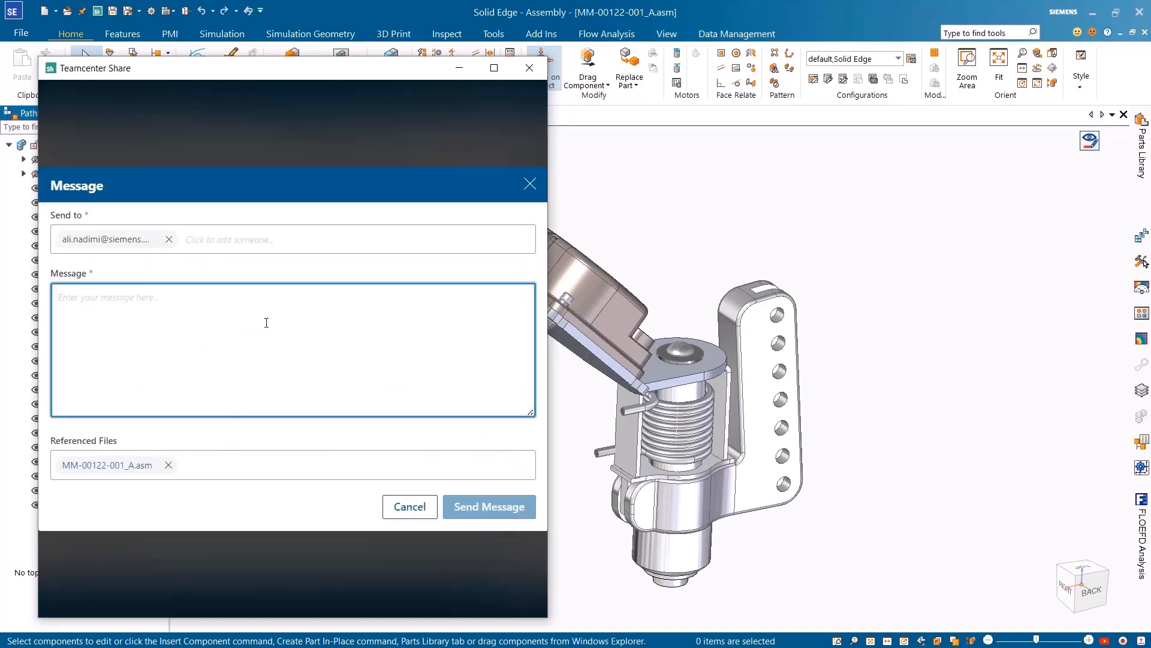
pyautogui.write('The size of the round has been increased to 5mm, and after sunning the simulation, the part is found to be safe ')
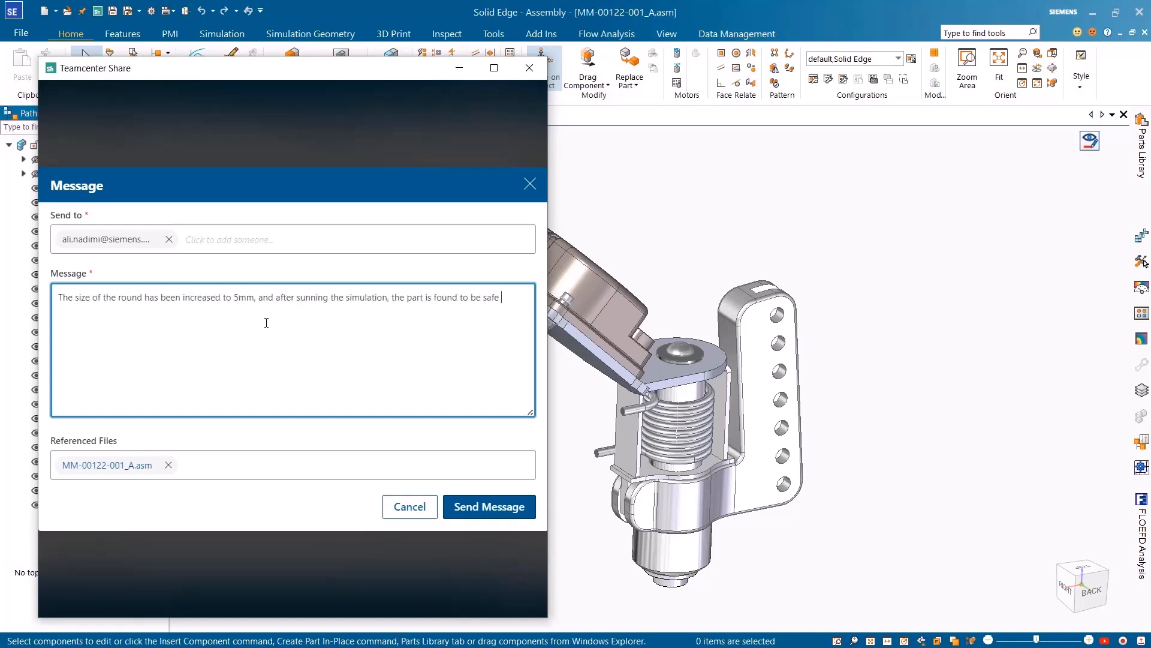
pyautogui.write('with a Factor of Safety of 4. The simulation results have been attached along for your reference.')
pyautogui.click(481, 506)
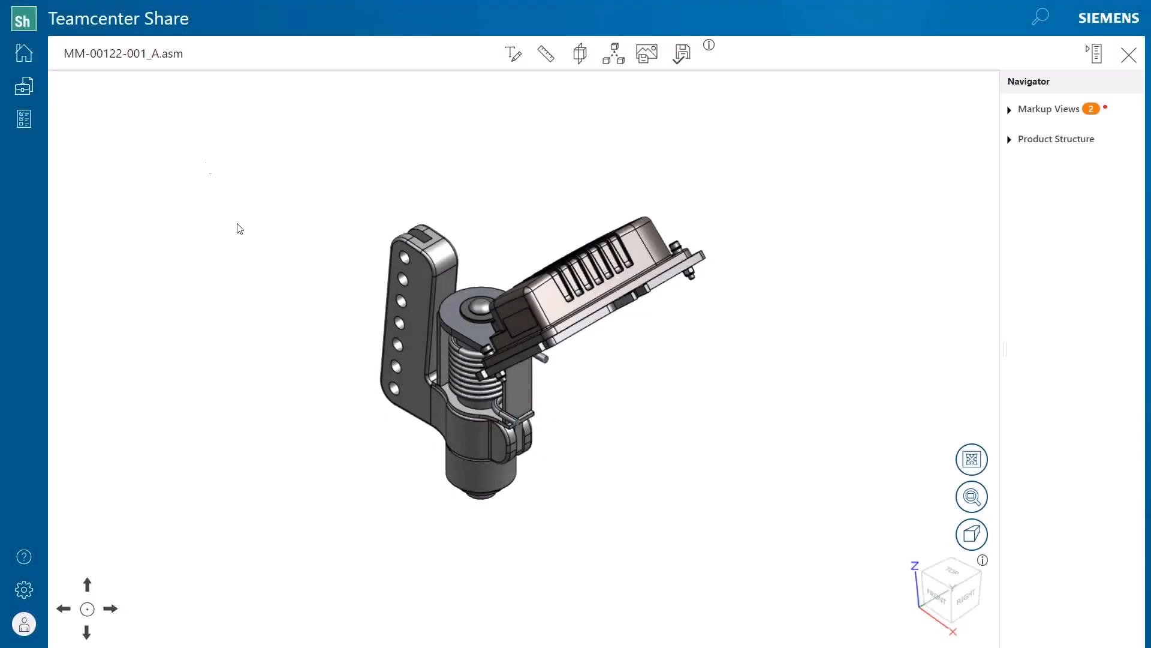
# In the Teamcenter Share web viewer, display the "Clamp Arm Design Changed" markup view of MM-00122-001_A.asm, and close the viewer.
pyautogui.click(1050, 109)
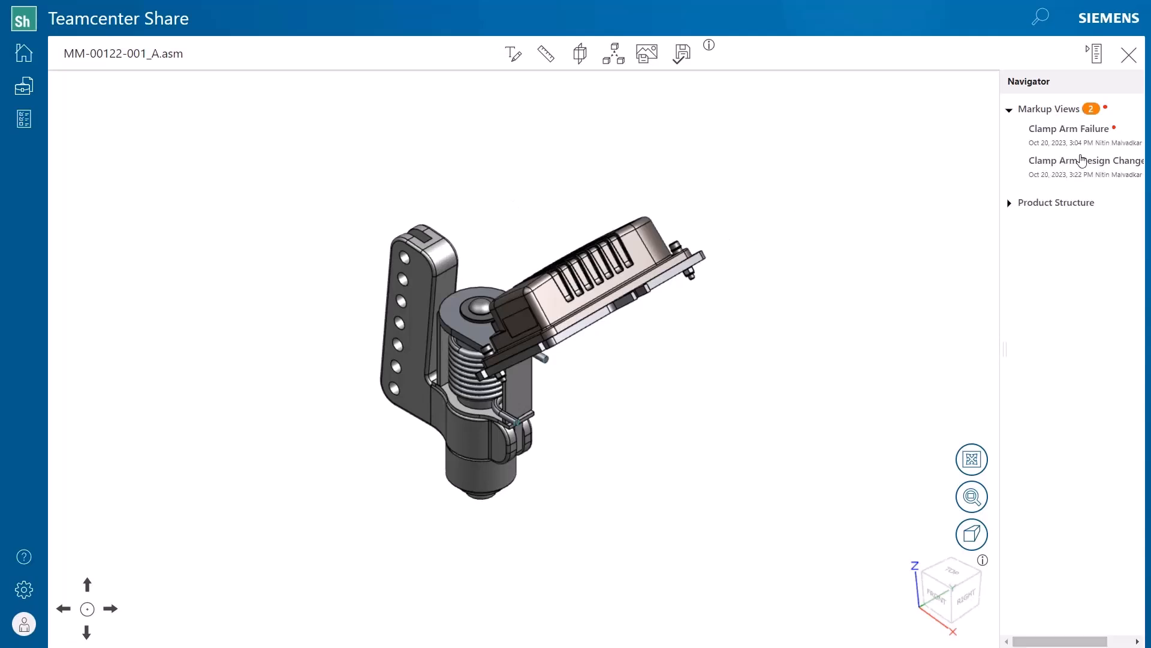
pyautogui.click(1082, 162)
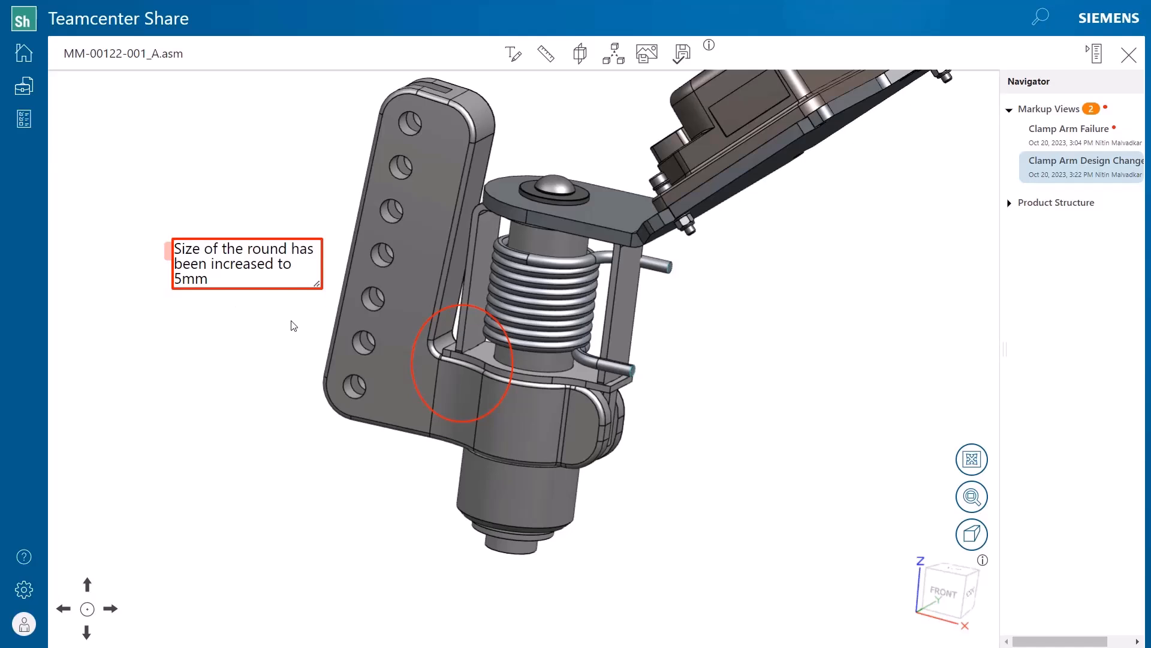
pyautogui.click(1128, 54)
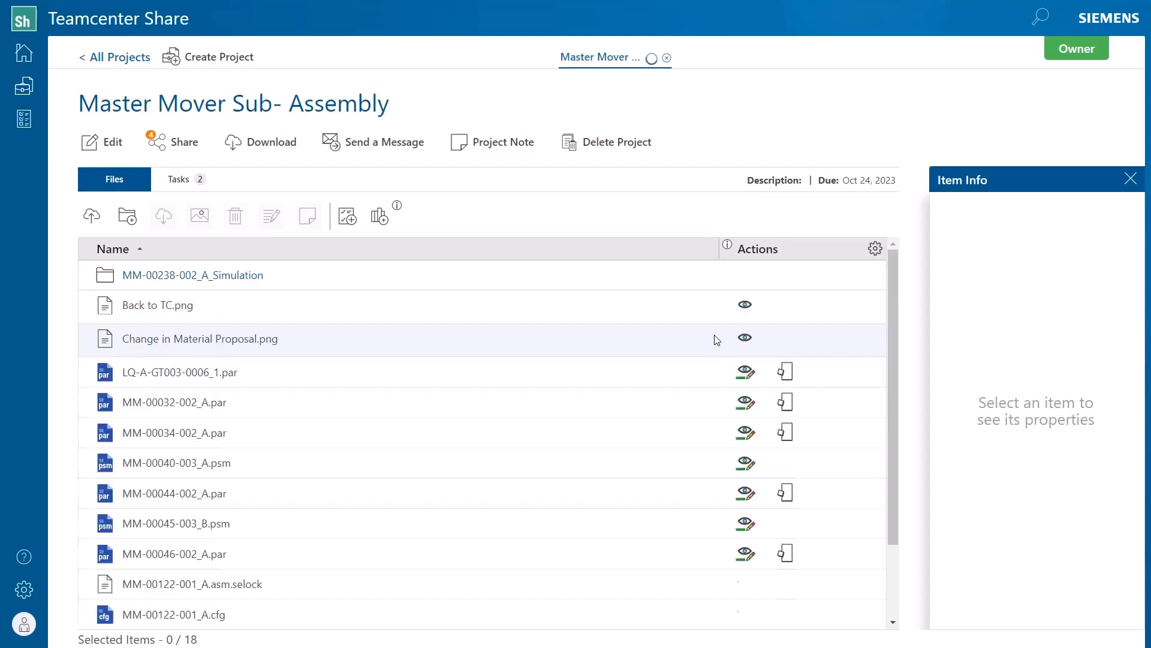
# Open MM-00238-002_A_Static Study 1_3.docx from the MM-00238-002_A_Simulation folder's Static Study 1_3 subfolder and read the simulation report through to its conclusion.
pyautogui.click(180, 274)
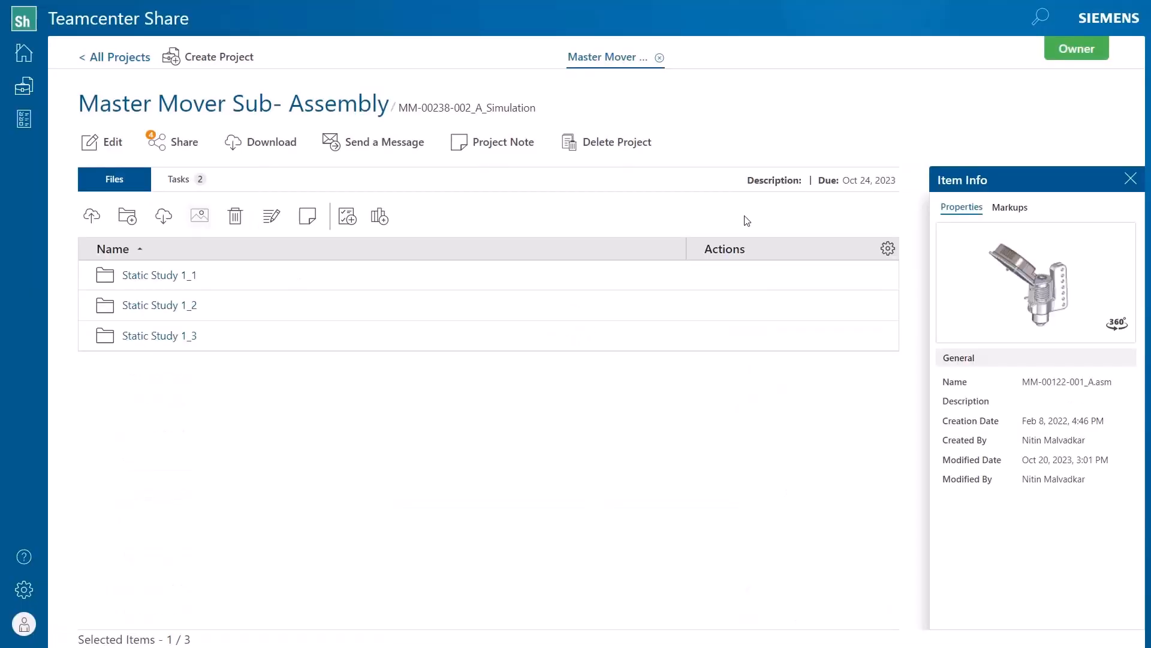
pyautogui.click(159, 336)
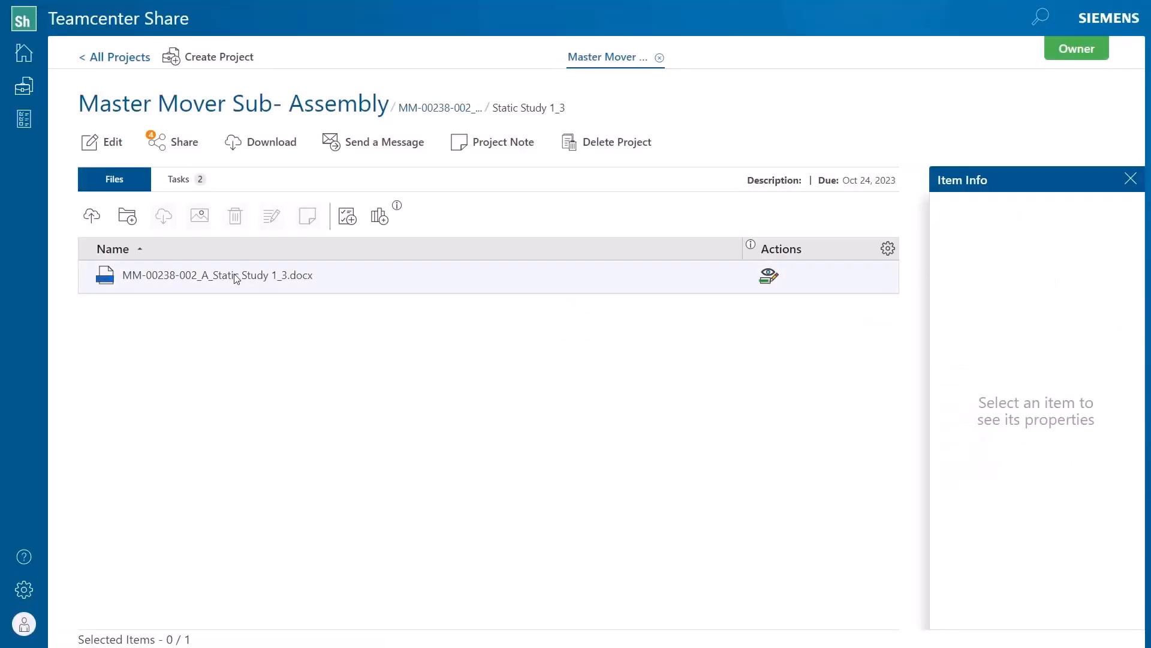
pyautogui.click(236, 278)
pyautogui.click(769, 275)
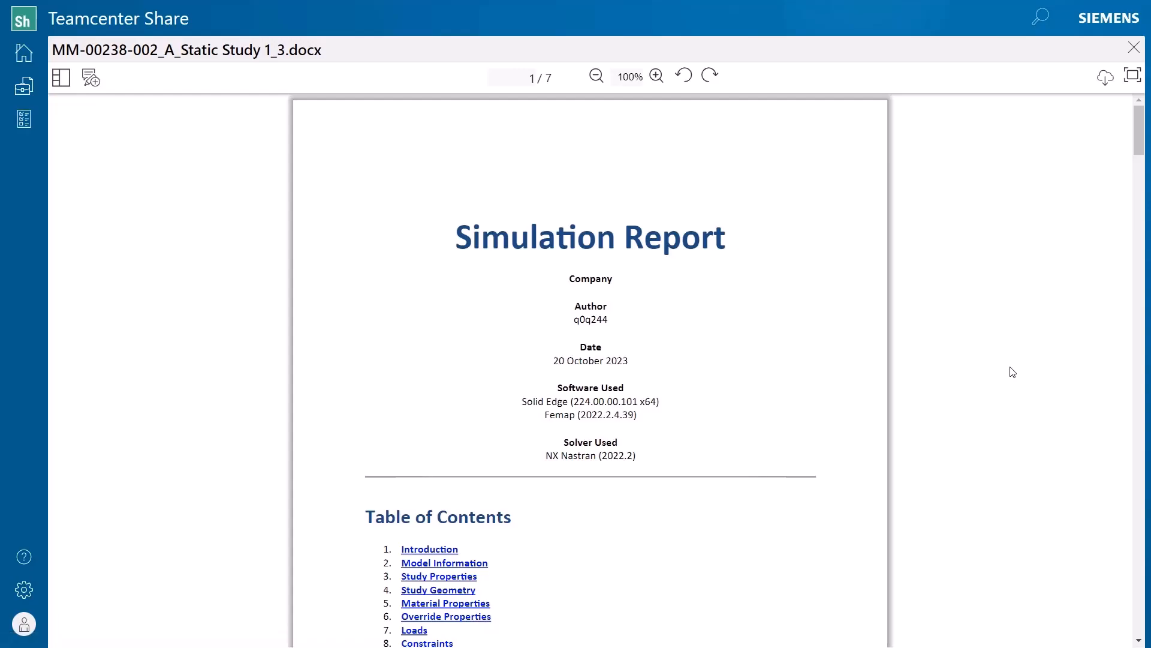
pyautogui.scroll(-15, 912, 288)
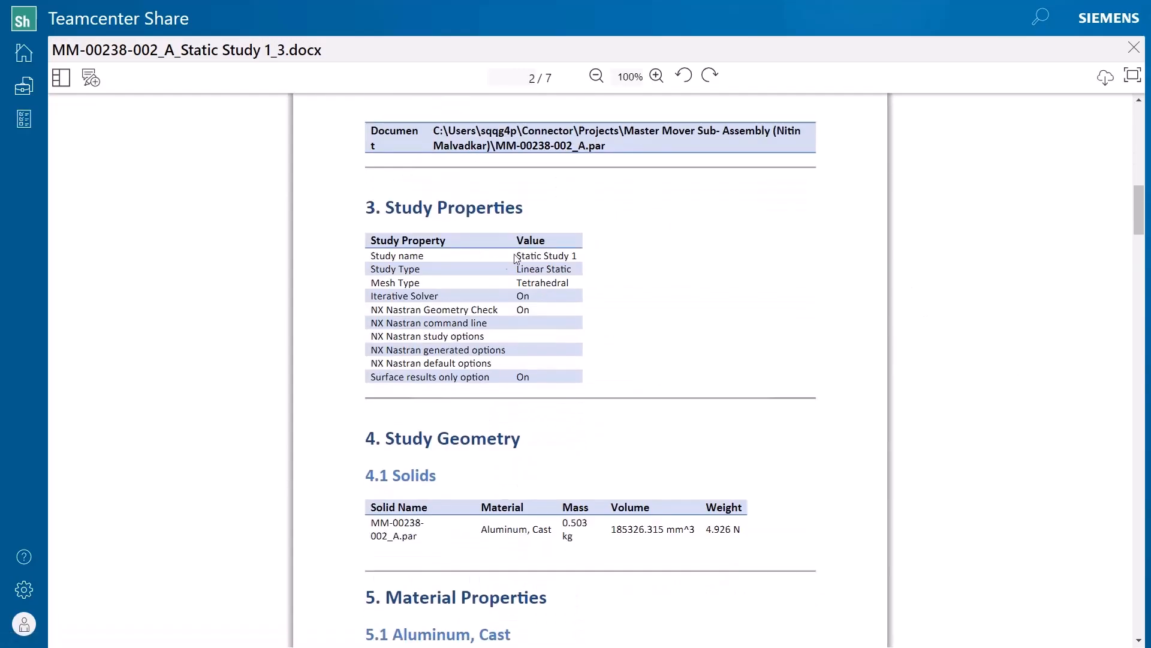
pyautogui.scroll(-20, 650, 329)
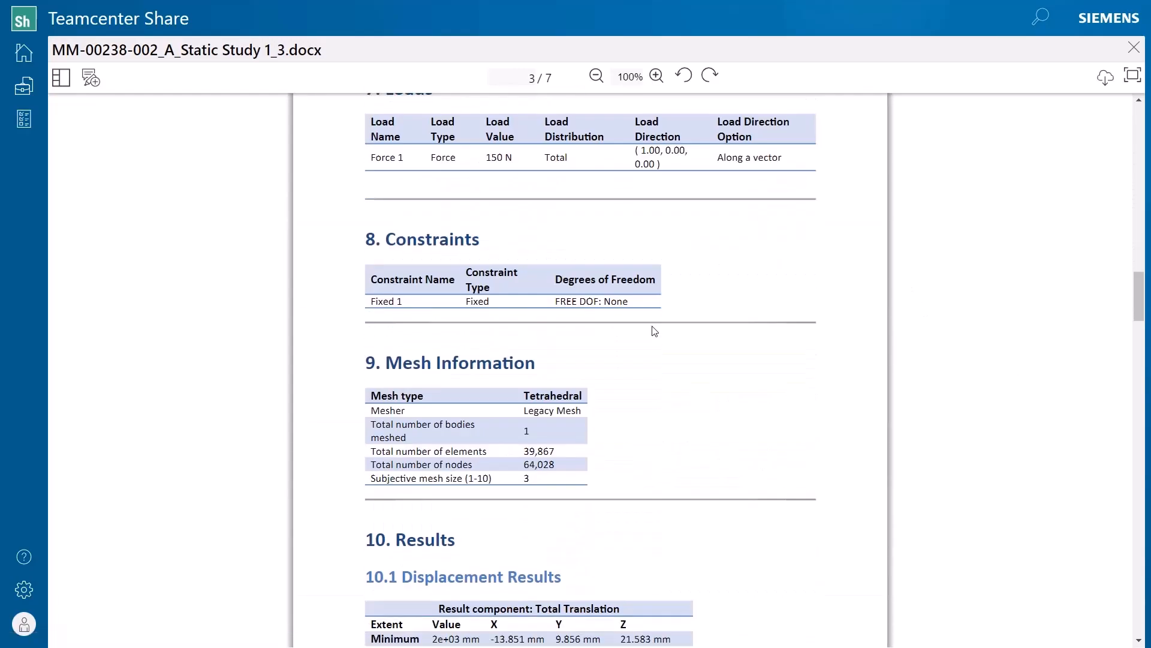
pyautogui.scroll(-10, 945, 358)
pyautogui.scroll(-10, 945, 358)
pyautogui.scroll(-15, 945, 358)
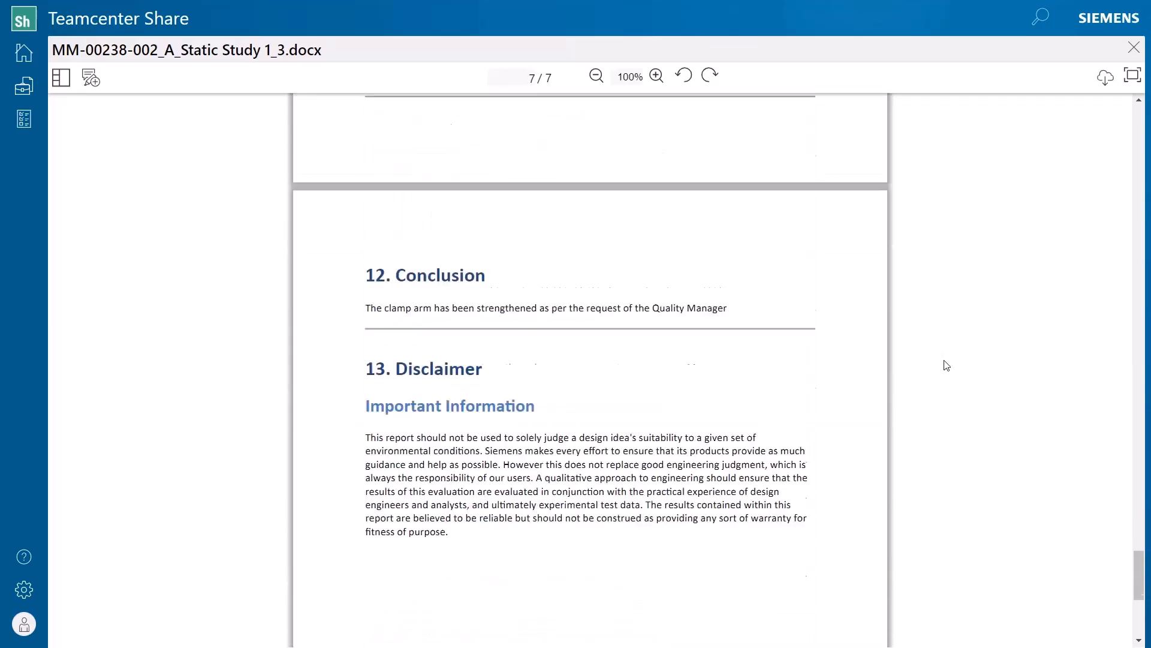
pyautogui.scroll(-3, 981, 347)
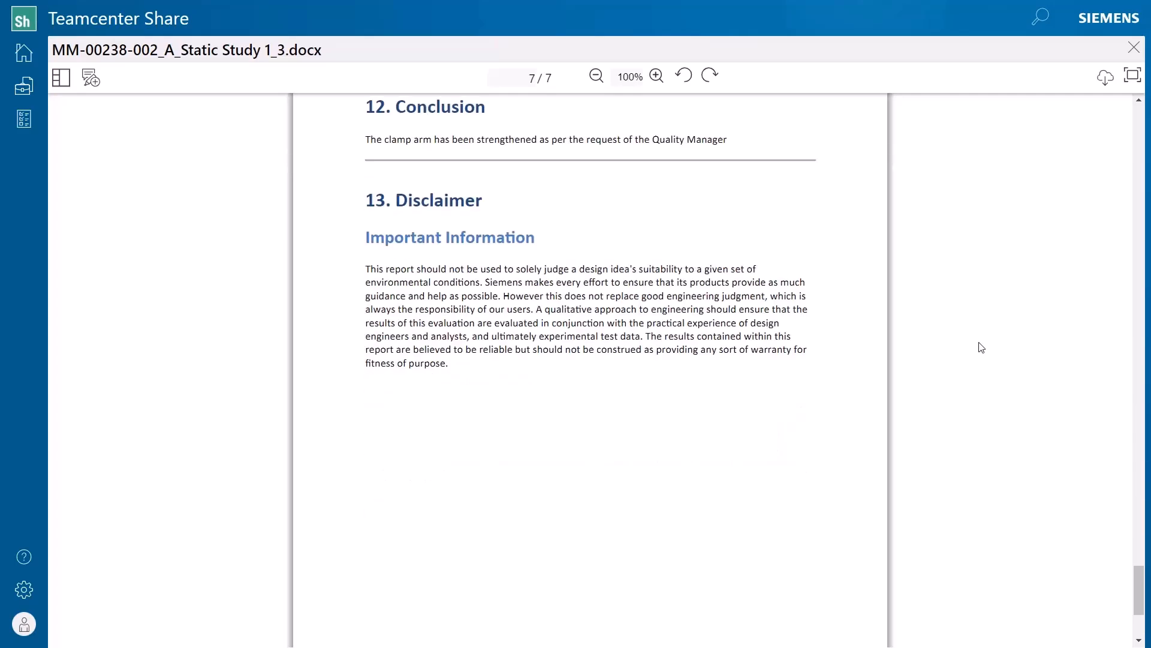